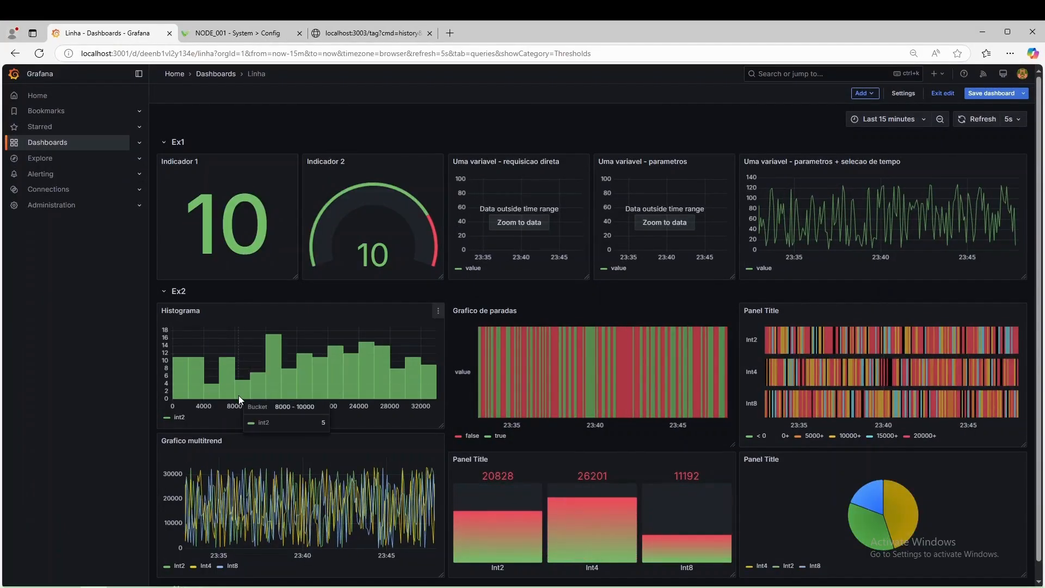
Collapse the Ex1 row and open the Histograma panel for editing
{"action": "left_click", "coordinate": [164, 142]}
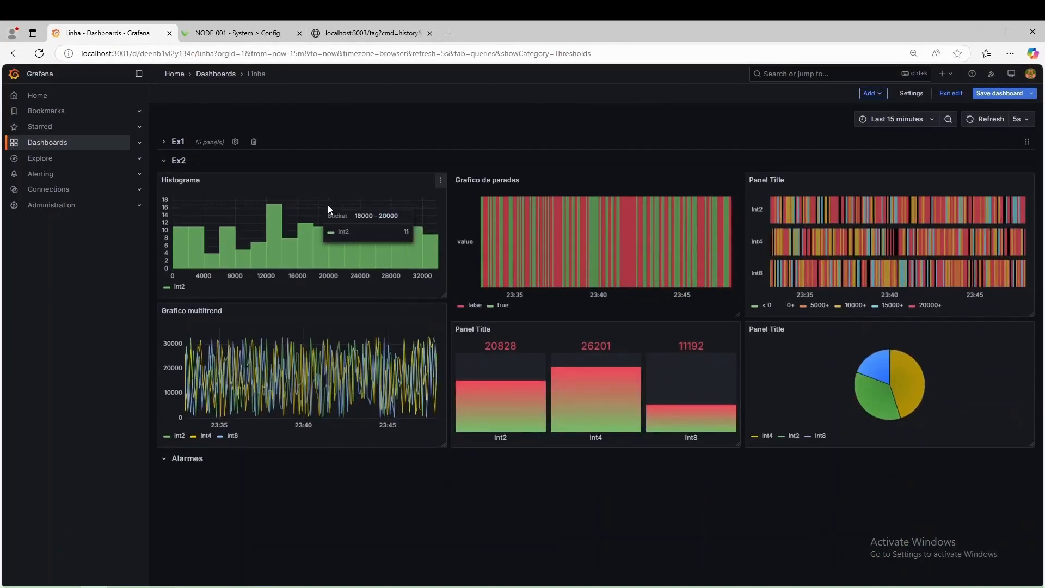
{"action": "left_click", "coordinate": [438, 185]}
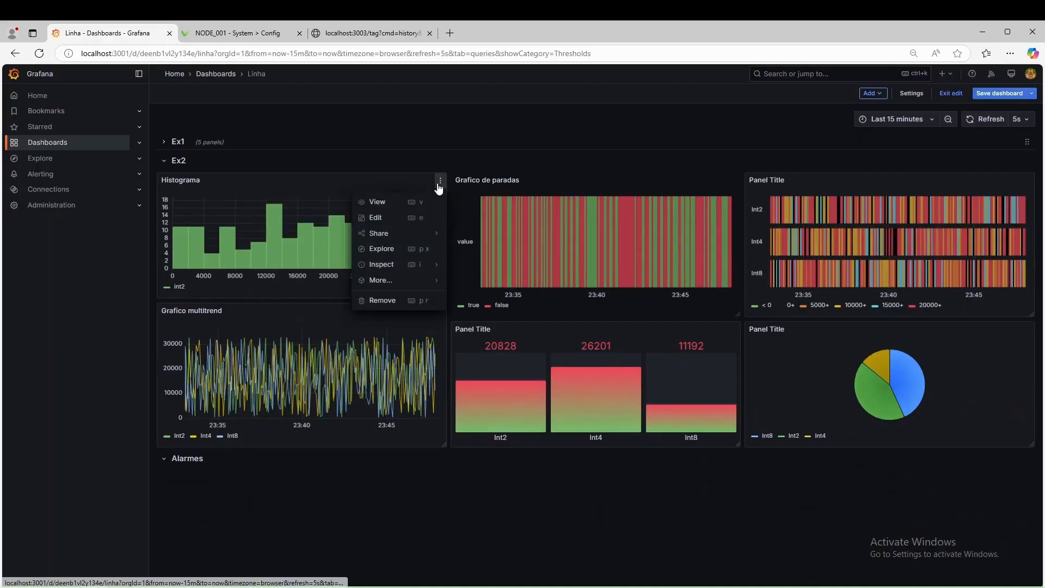
{"action": "left_click", "coordinate": [380, 218]}
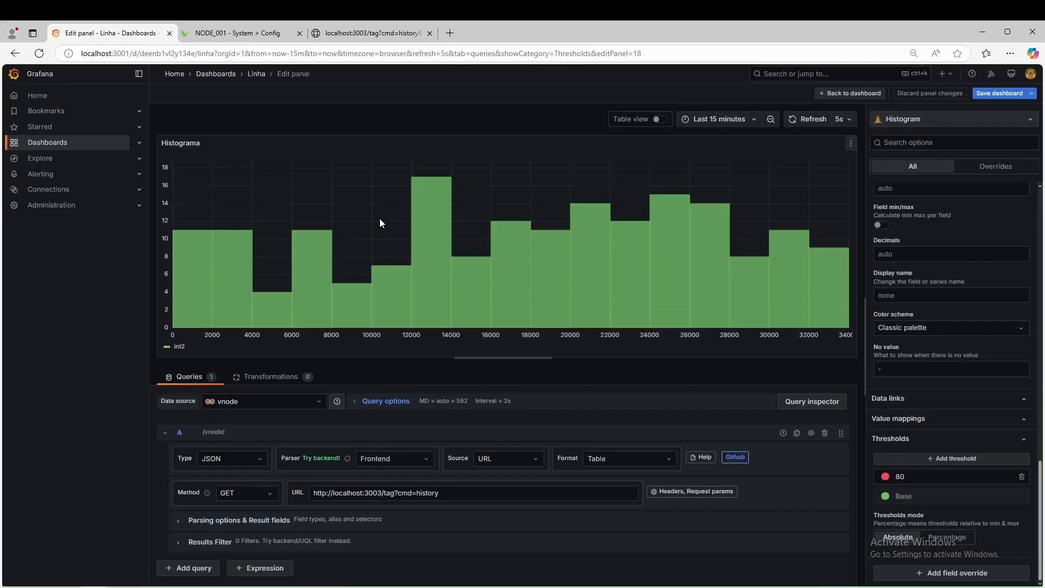
Examine the Histograma query's URL and check the module list in the vNode configuration page
{"action": "left_click", "coordinate": [460, 494]}
{"action": "left_click_drag", "start_coordinate": [439, 493], "coordinate": [308, 493]}
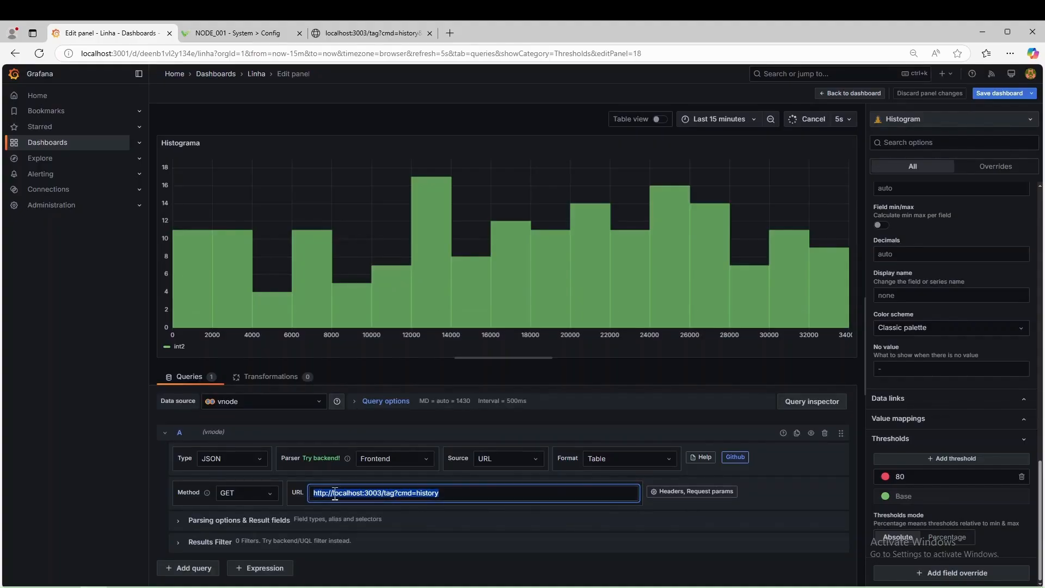
{"action": "left_click", "coordinate": [238, 33]}
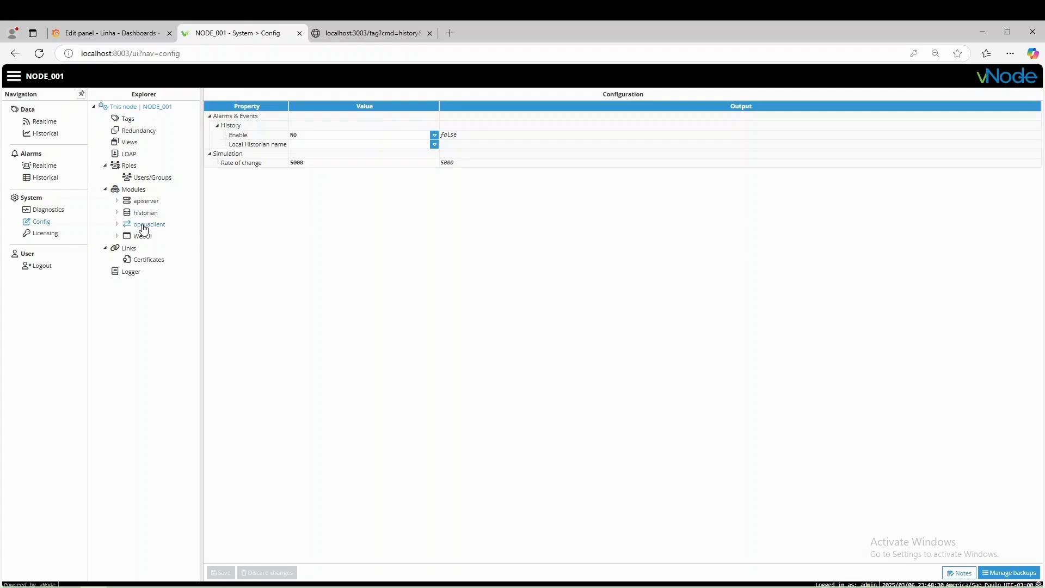
{"action": "left_click", "coordinate": [139, 35]}
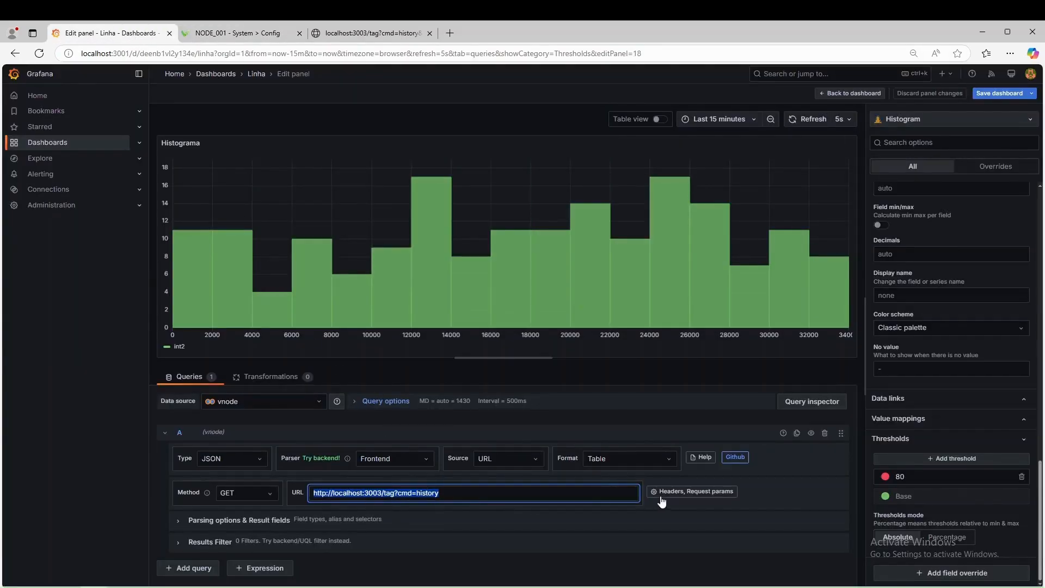
Examine the Histograma query's URL parameters, including the path value, and its parsing options and result fields
{"action": "left_click", "coordinate": [699, 492]}
{"action": "scroll", "coordinate": [572, 515], "scroll_direction": "down", "scroll_amount": 3}
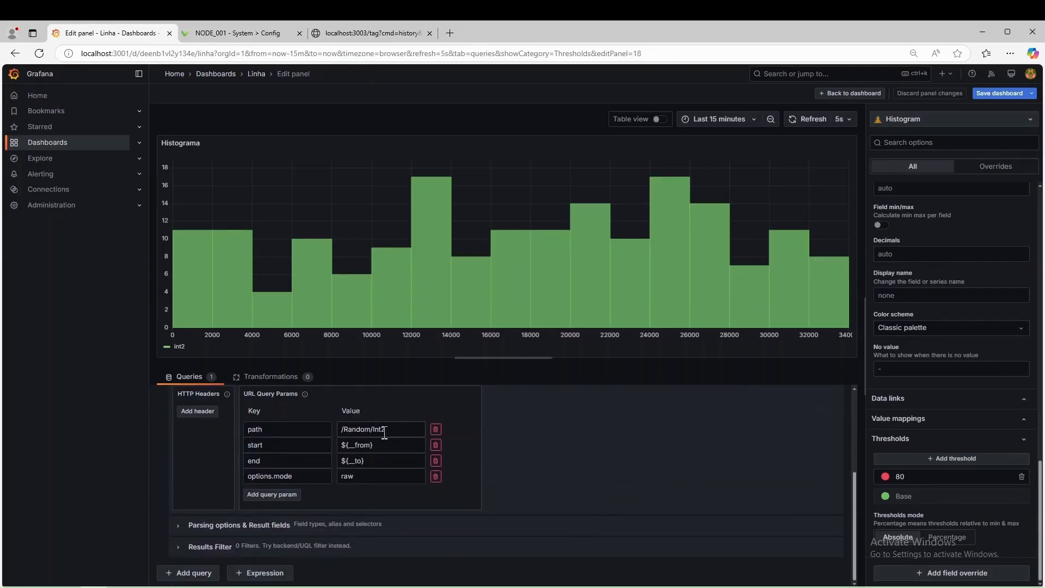
{"action": "left_click_drag", "start_coordinate": [395, 429], "coordinate": [335, 430]}
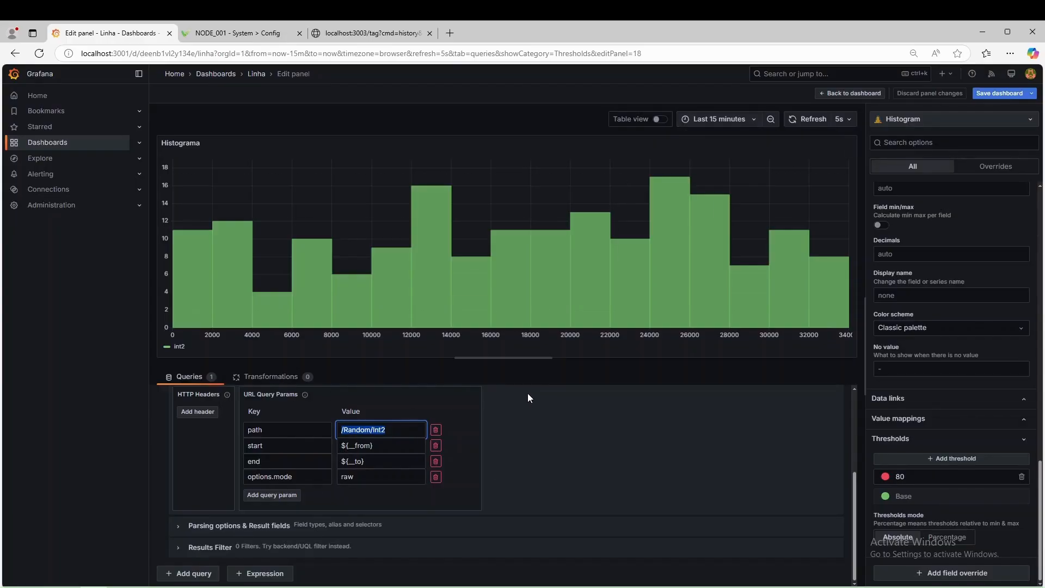
{"action": "scroll", "coordinate": [528, 393], "scroll_direction": "up", "scroll_amount": 2}
{"action": "scroll", "coordinate": [535, 401], "scroll_direction": "down", "scroll_amount": 2}
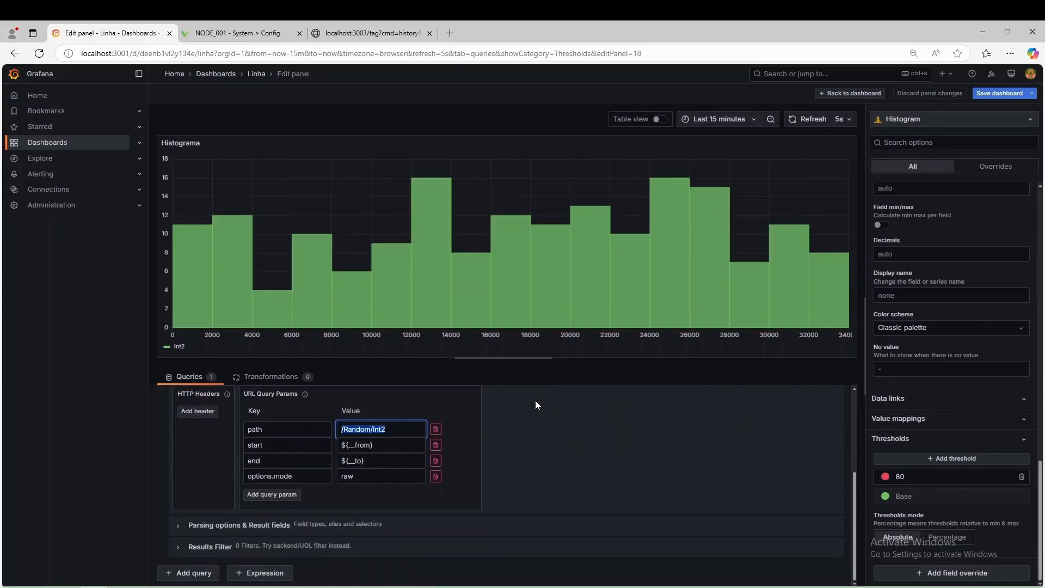
{"action": "left_click", "coordinate": [184, 526]}
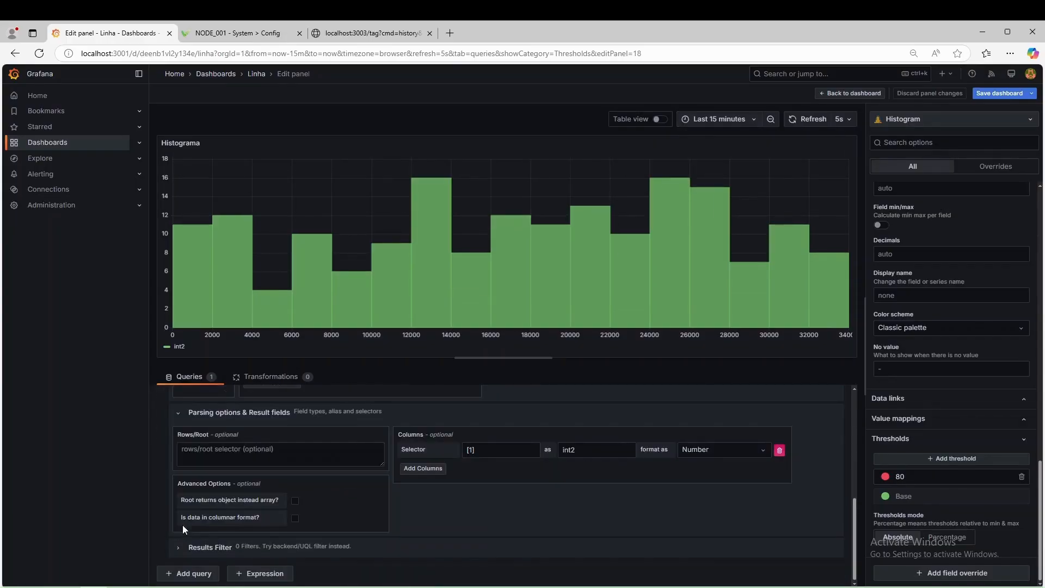
Pretty-print the history request's JSON response in its browser page and compare it with the Histograma query's column selector
{"action": "left_click", "coordinate": [366, 32]}
{"action": "left_click", "coordinate": [49, 69]}
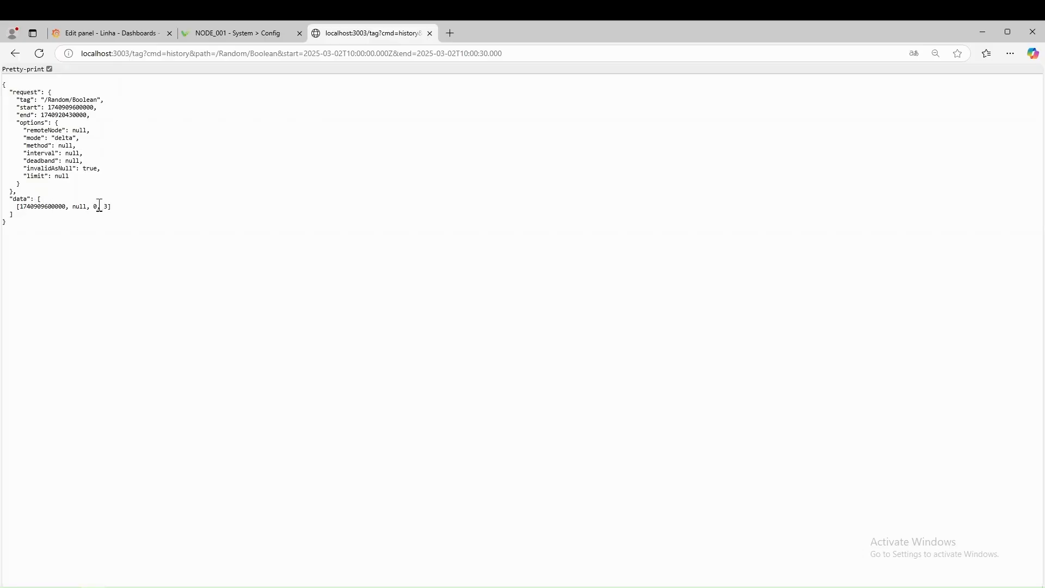
{"action": "left_click", "coordinate": [125, 37]}
{"action": "left_click_drag", "start_coordinate": [480, 450], "coordinate": [462, 453]}
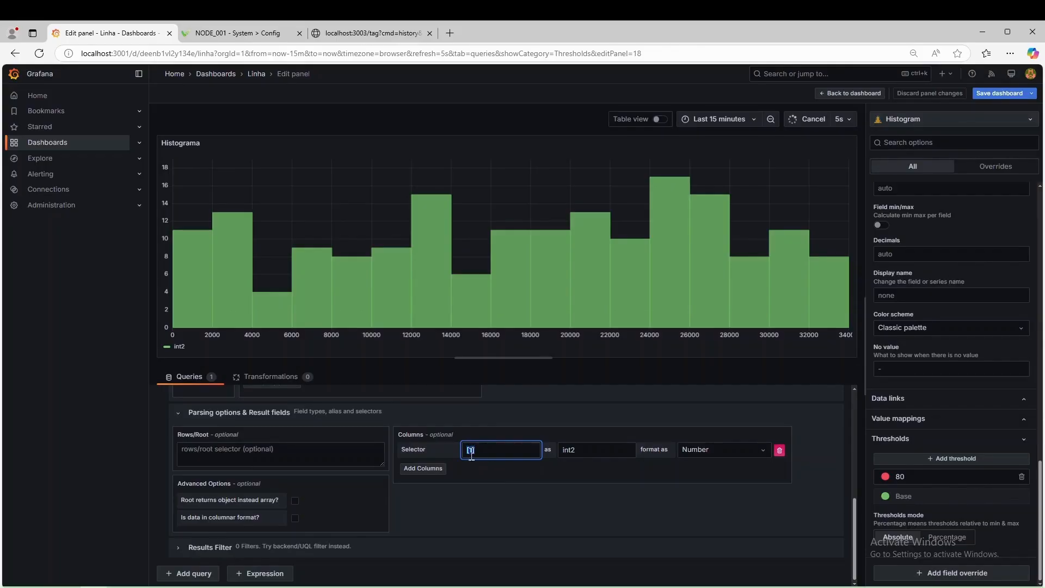
Keep Histogram as the panel's visualization and set the time range to Last 1 hour
{"action": "left_click", "coordinate": [924, 122]}
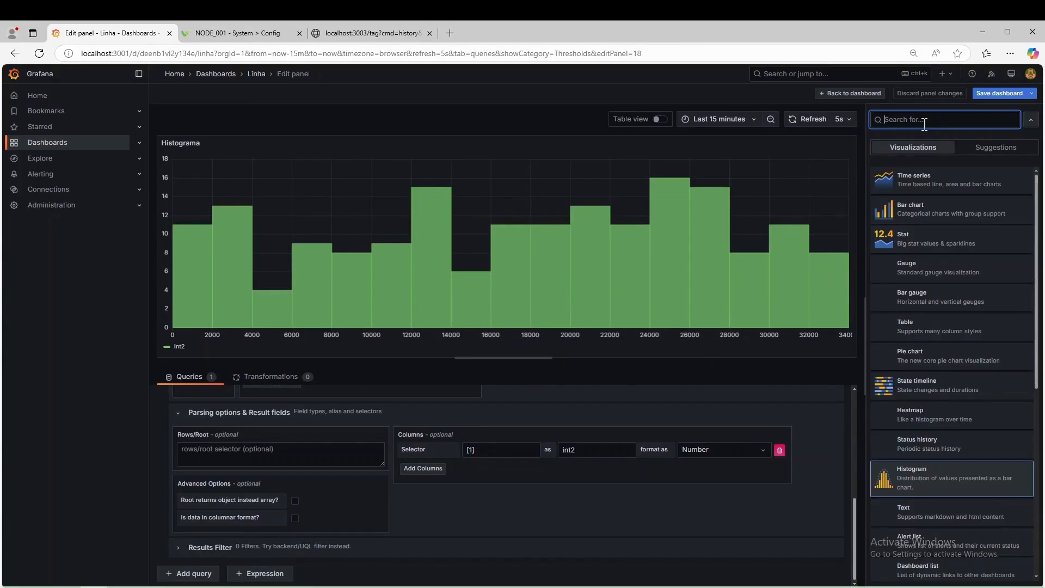
{"action": "left_click", "coordinate": [941, 479]}
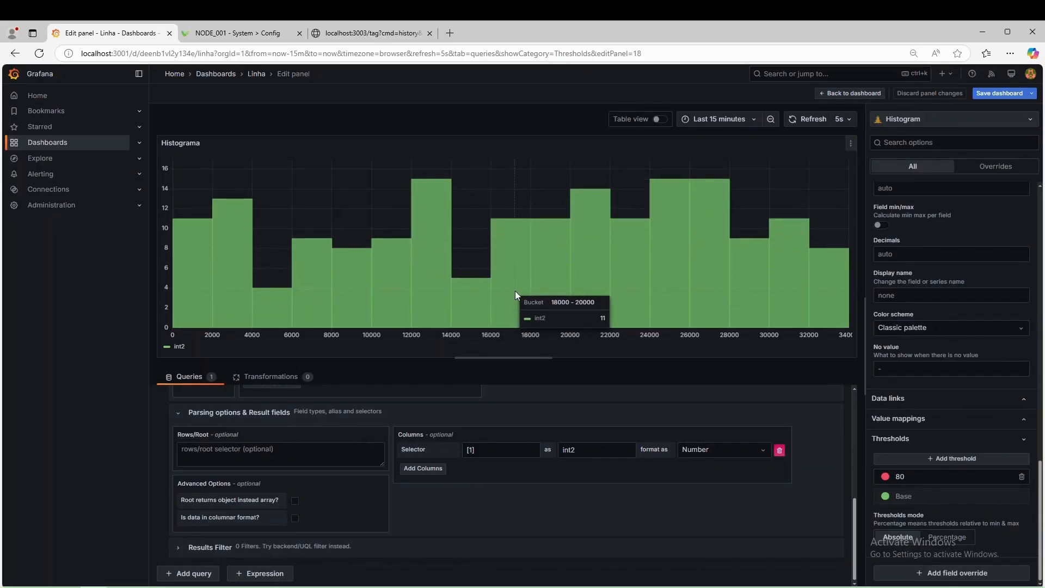
{"action": "left_click", "coordinate": [732, 120]}
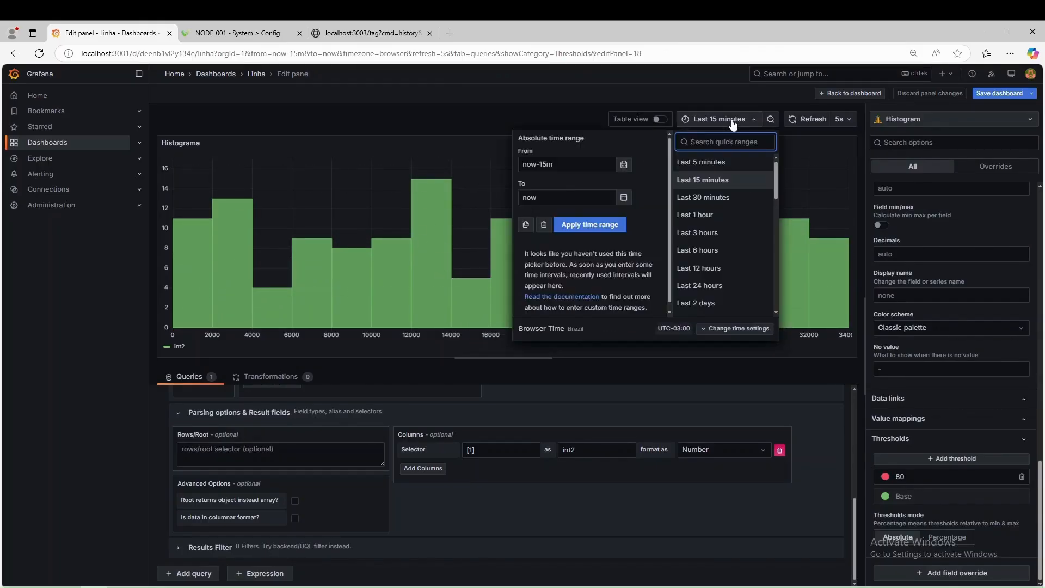
{"action": "left_click", "coordinate": [718, 214]}
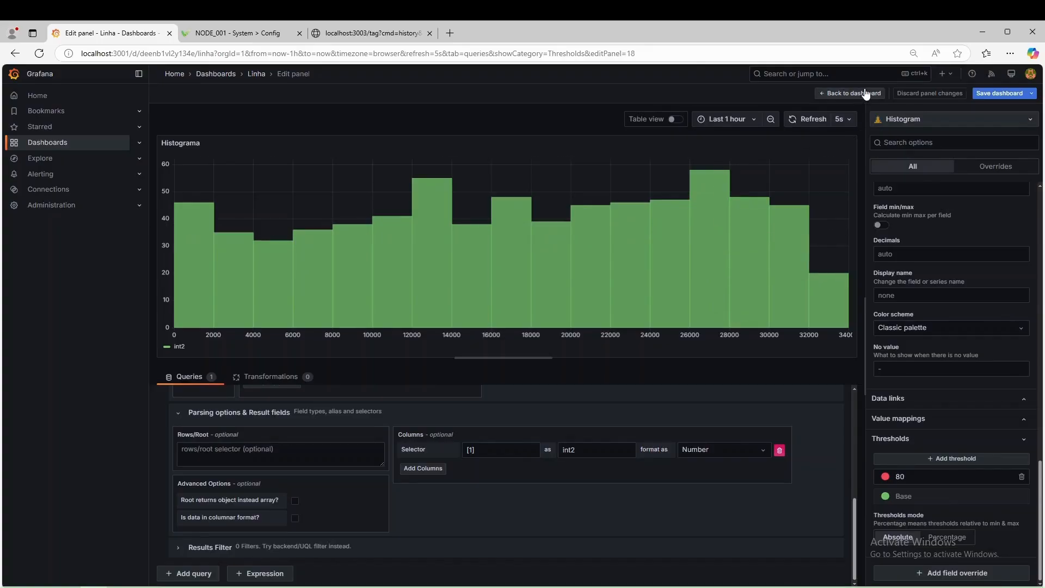
Return to the dashboard and set its time range to Last 5 minutes
{"action": "left_click", "coordinate": [841, 93]}
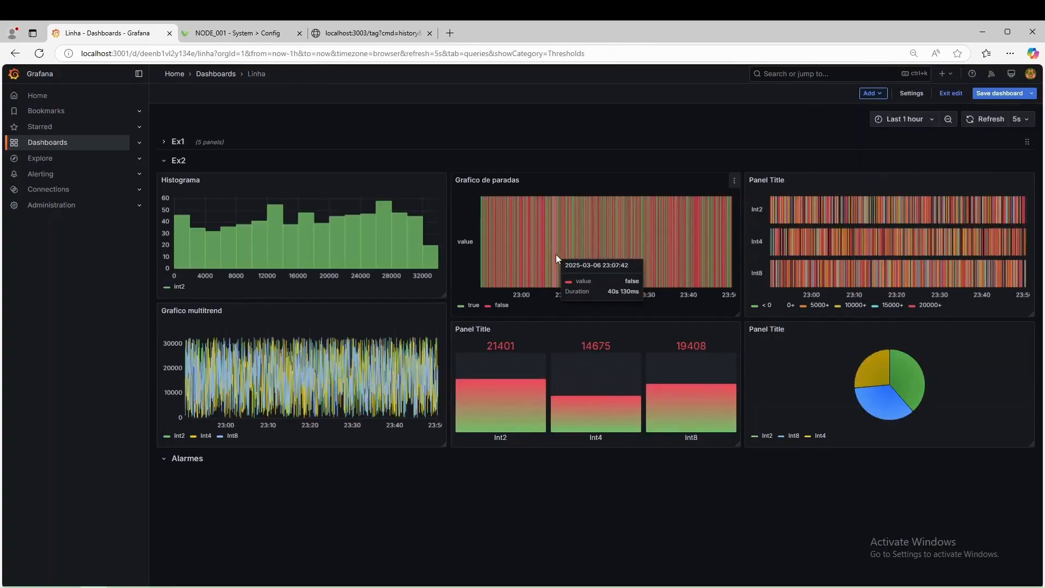
{"action": "left_click", "coordinate": [734, 182]}
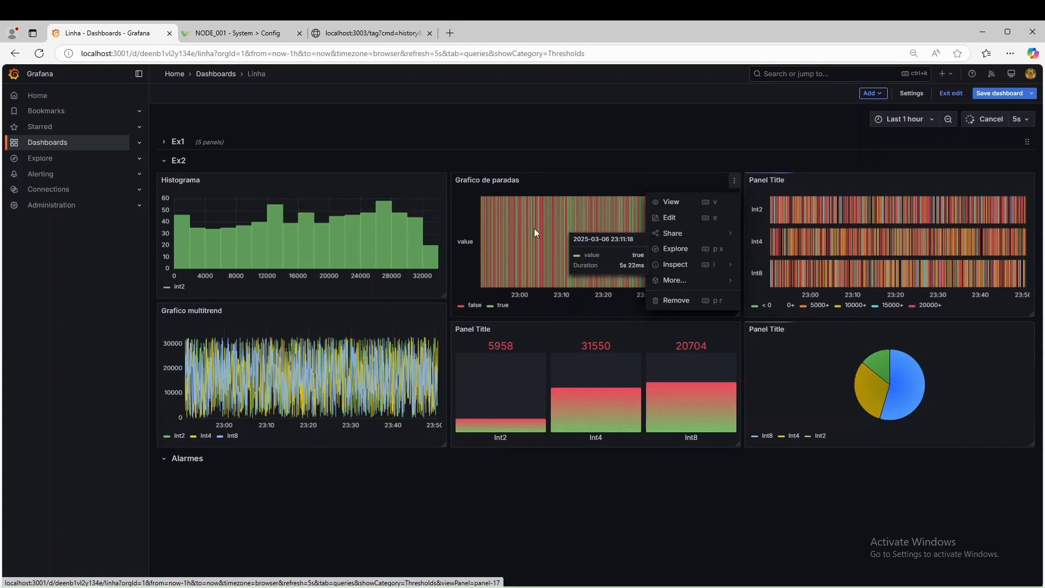
{"action": "left_click", "coordinate": [908, 118]}
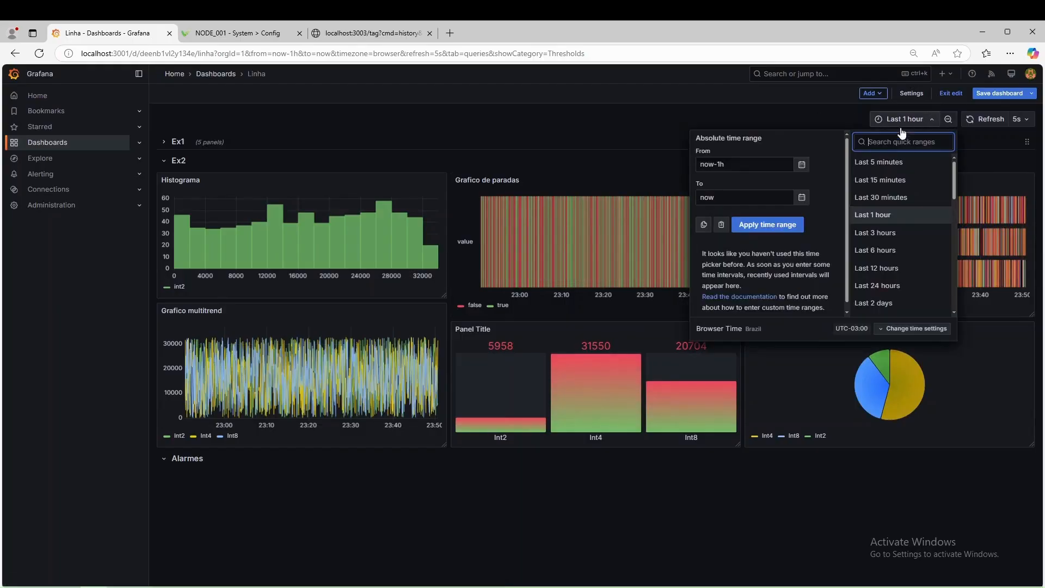
{"action": "left_click", "coordinate": [886, 164]}
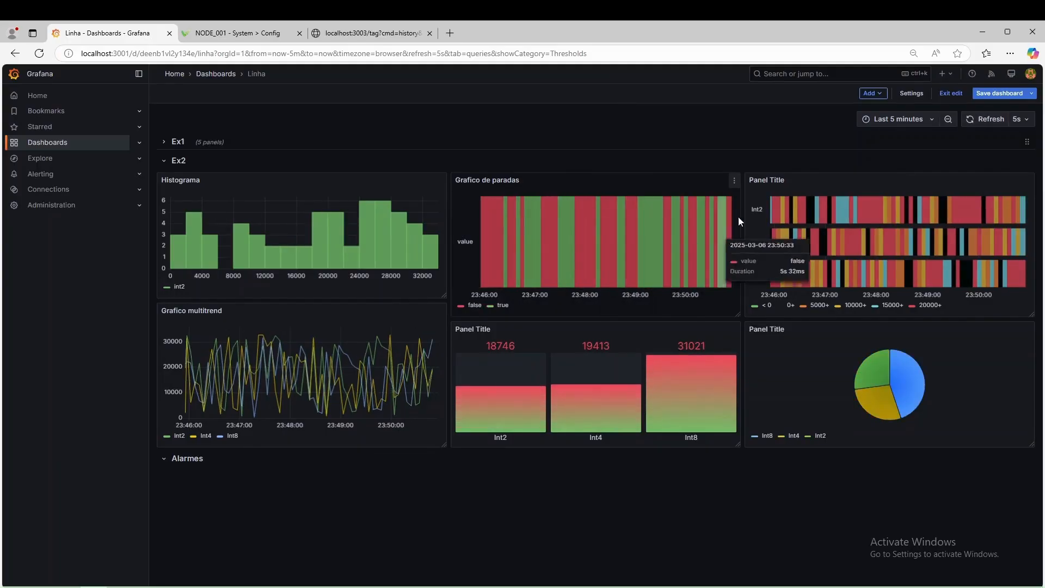
Open the Grafico de paradas panel for editing and examine its query URL and request parameters
{"action": "left_click", "coordinate": [734, 184]}
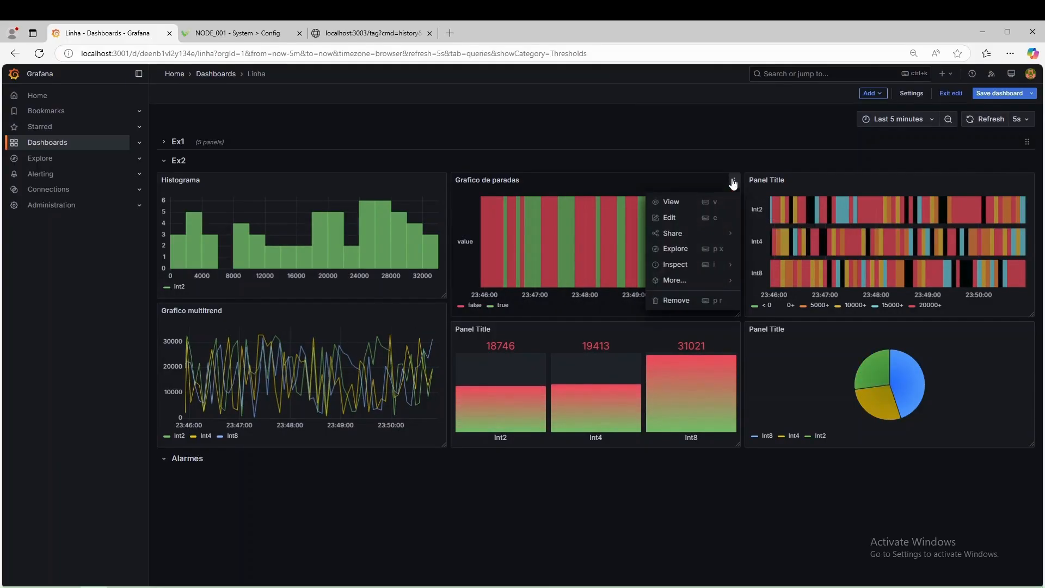
{"action": "left_click", "coordinate": [688, 223]}
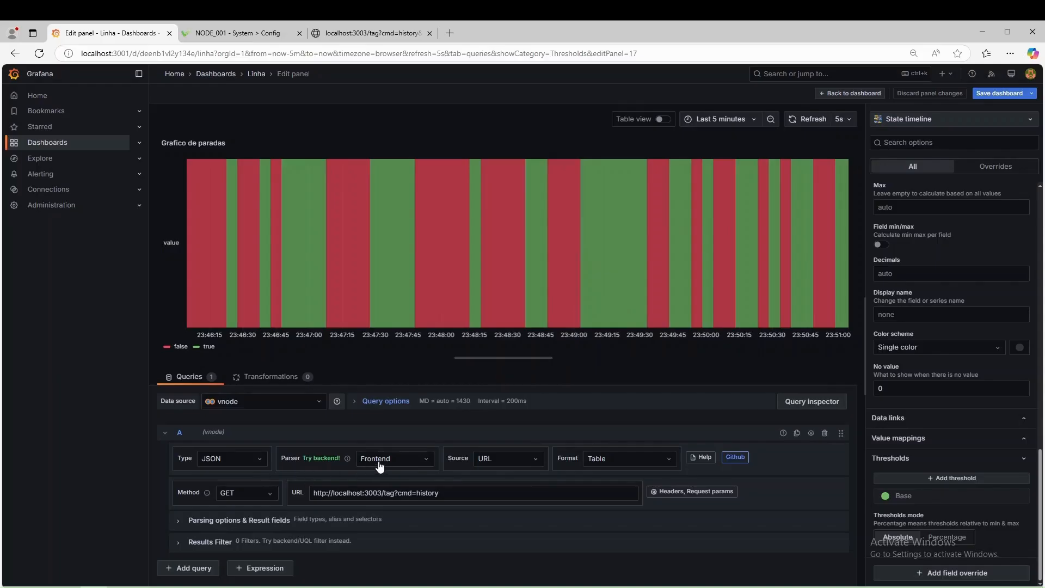
{"action": "left_click_drag", "start_coordinate": [440, 493], "coordinate": [310, 493]}
{"action": "left_click", "coordinate": [675, 495]}
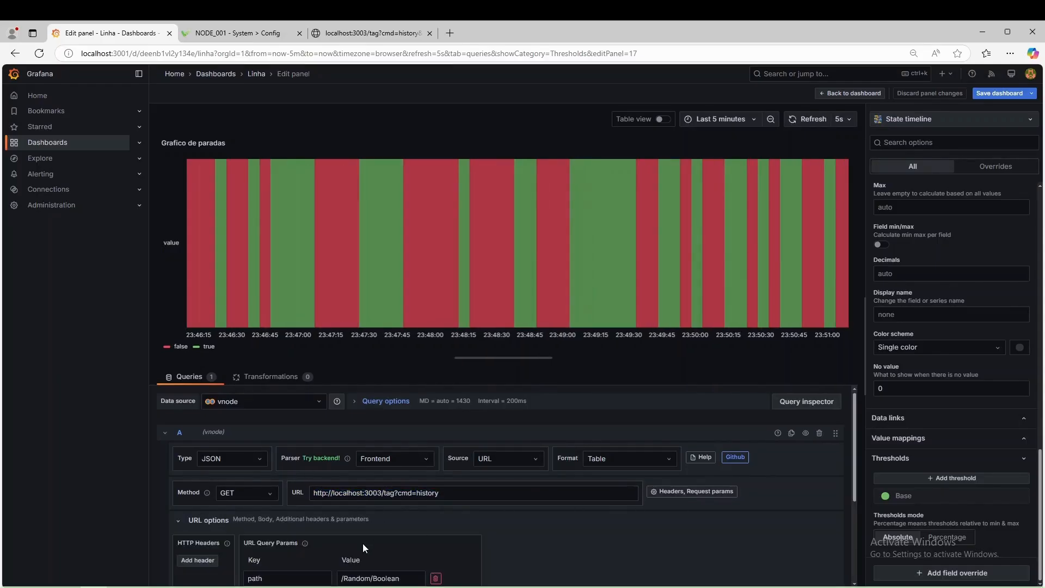
{"action": "scroll", "coordinate": [418, 536], "scroll_direction": "down", "scroll_amount": 1}
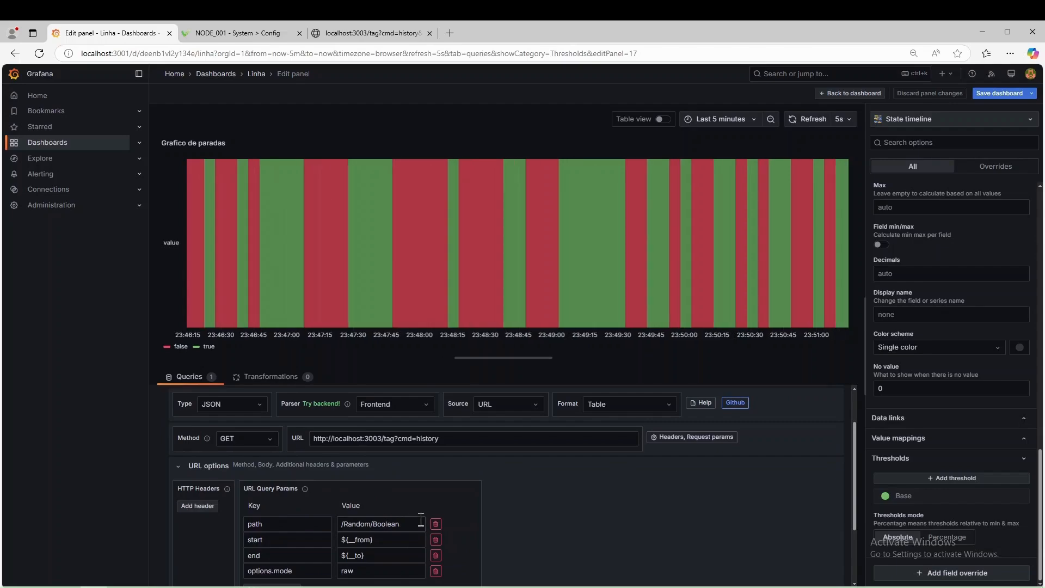
{"action": "scroll", "coordinate": [521, 490], "scroll_direction": "down", "scroll_amount": 1}
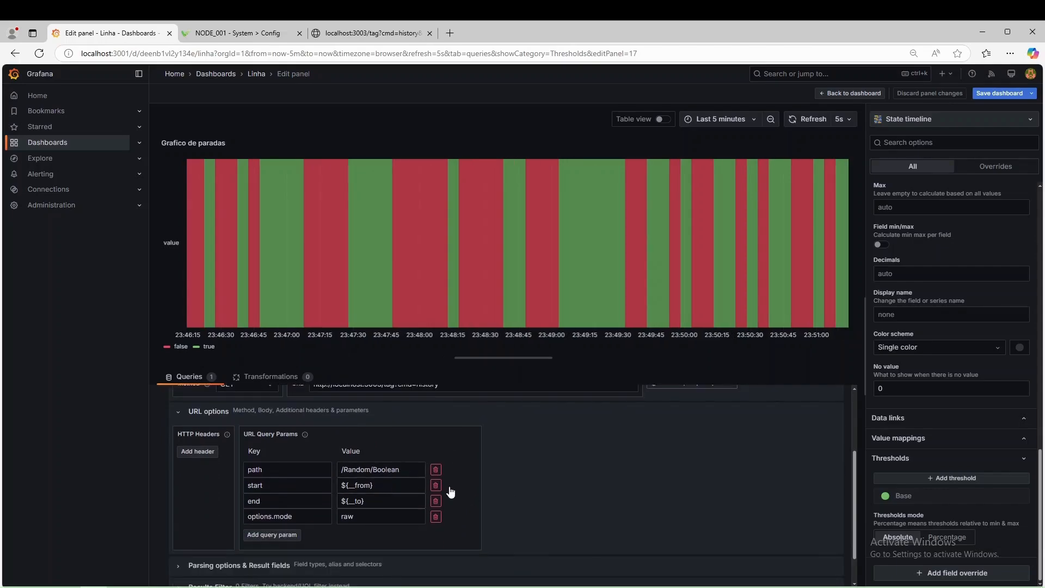
{"action": "scroll", "coordinate": [490, 487], "scroll_direction": "down", "scroll_amount": 1}
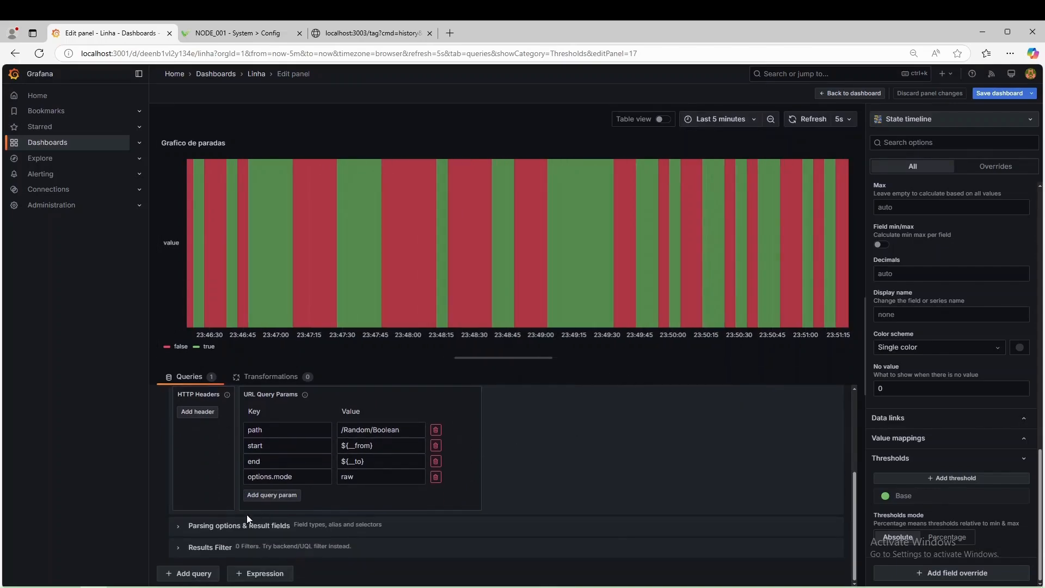
Examine the result column selectors and visualization type of the Grafico de paradas panel, and return to the dashboard
{"action": "left_click", "coordinate": [179, 526]}
{"action": "scroll", "coordinate": [555, 500], "scroll_direction": "down", "scroll_amount": 2}
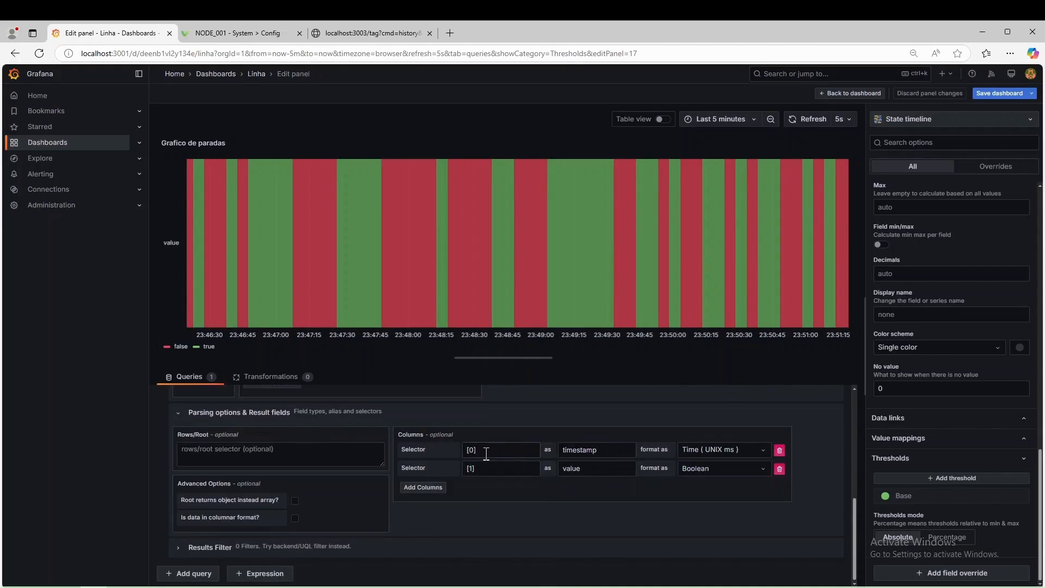
{"action": "left_click_drag", "start_coordinate": [483, 450], "coordinate": [460, 471]}
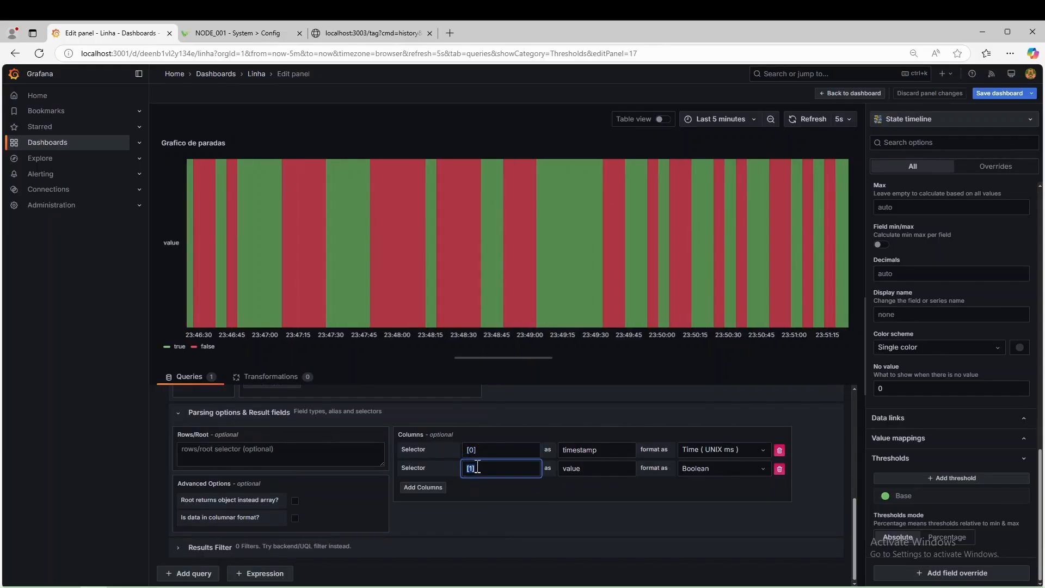
{"action": "left_click", "coordinate": [915, 121]}
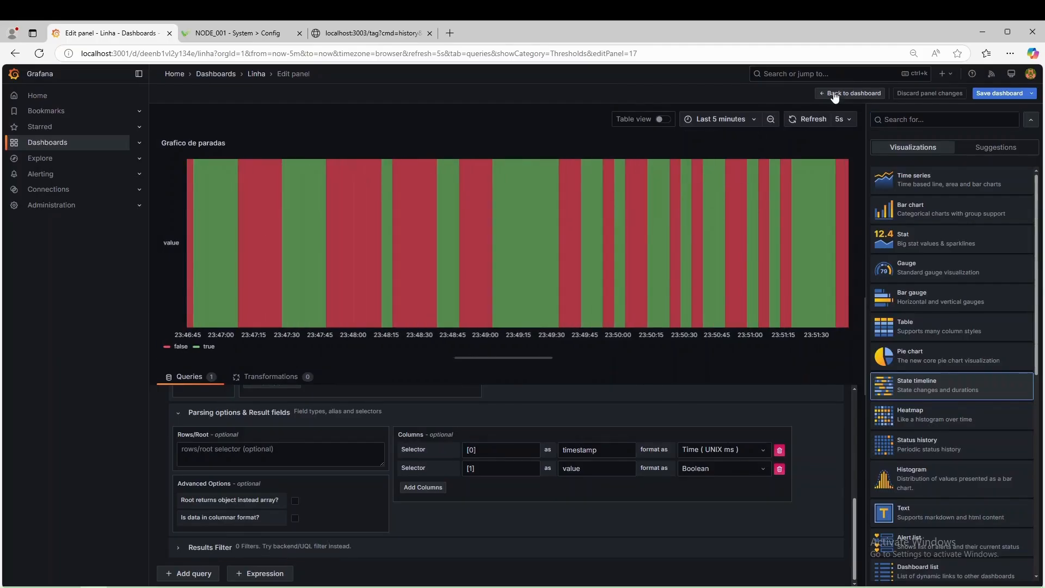
{"action": "left_click", "coordinate": [831, 93]}
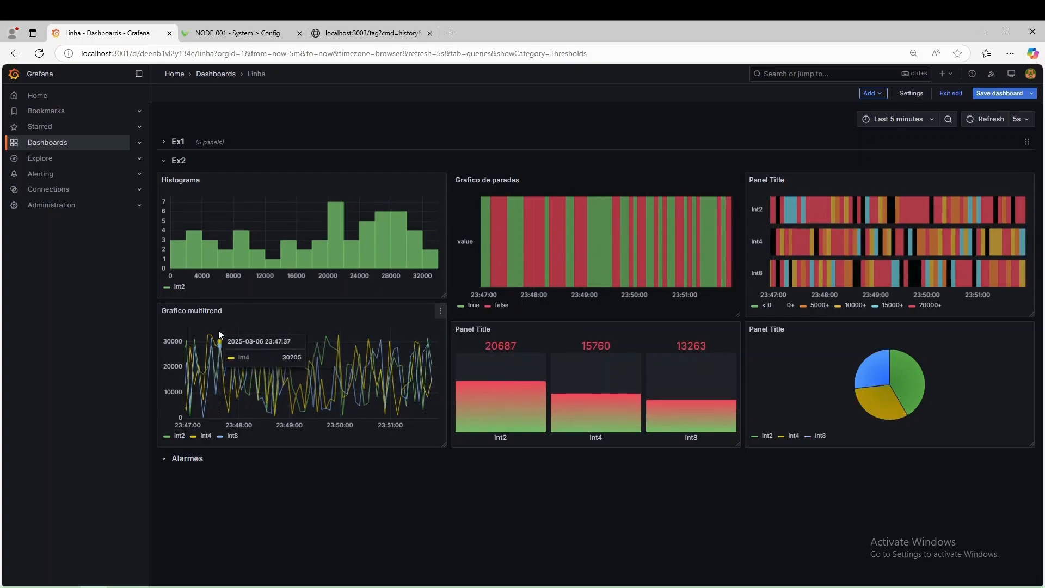
Open the Grafico multitrend panel for editing and examine the historyMany command in its query URL
{"action": "left_click", "coordinate": [441, 311]}
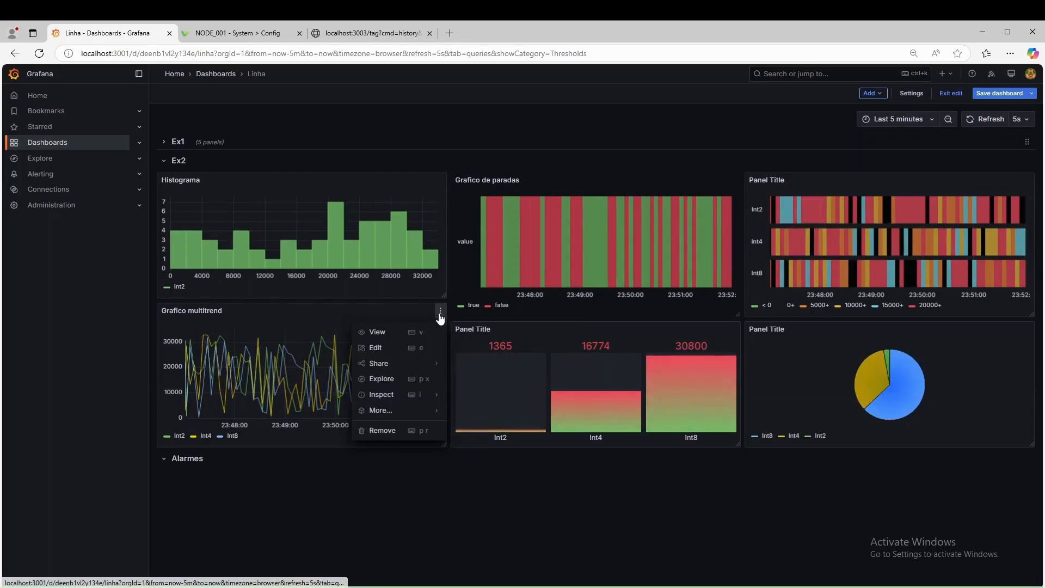
{"action": "left_click", "coordinate": [408, 351]}
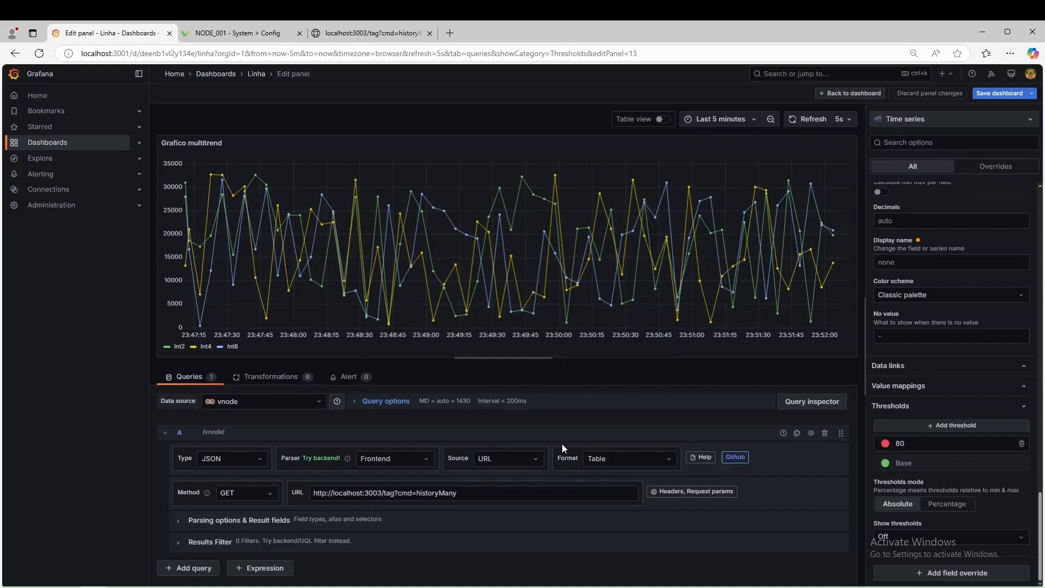
{"action": "left_click", "coordinate": [471, 492]}
{"action": "left_click_drag", "start_coordinate": [471, 492], "coordinate": [306, 492]}
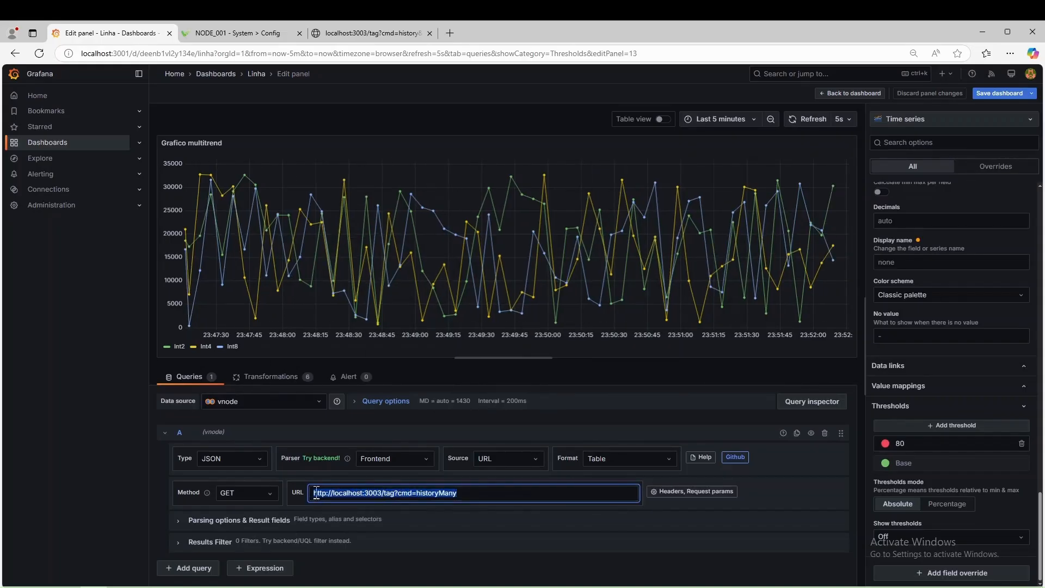
{"action": "left_click", "coordinate": [461, 492]}
{"action": "left_click_drag", "start_coordinate": [469, 493], "coordinate": [419, 493]}
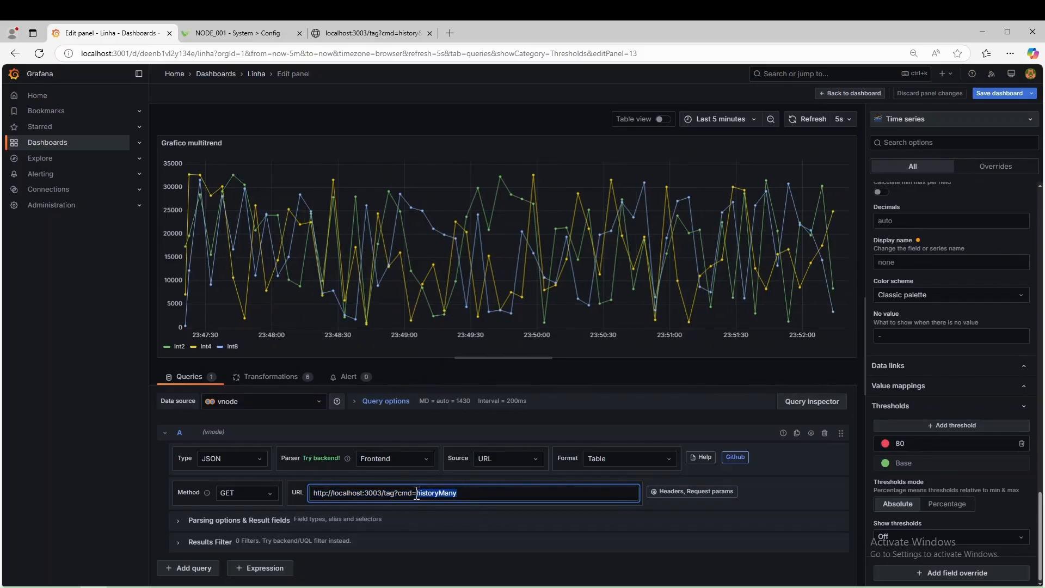
Expand the request parameters of the multitrend query and examine the tag list in the paths parameter
{"action": "left_click", "coordinate": [700, 492]}
{"action": "scroll", "coordinate": [566, 503], "scroll_direction": "down", "scroll_amount": 2}
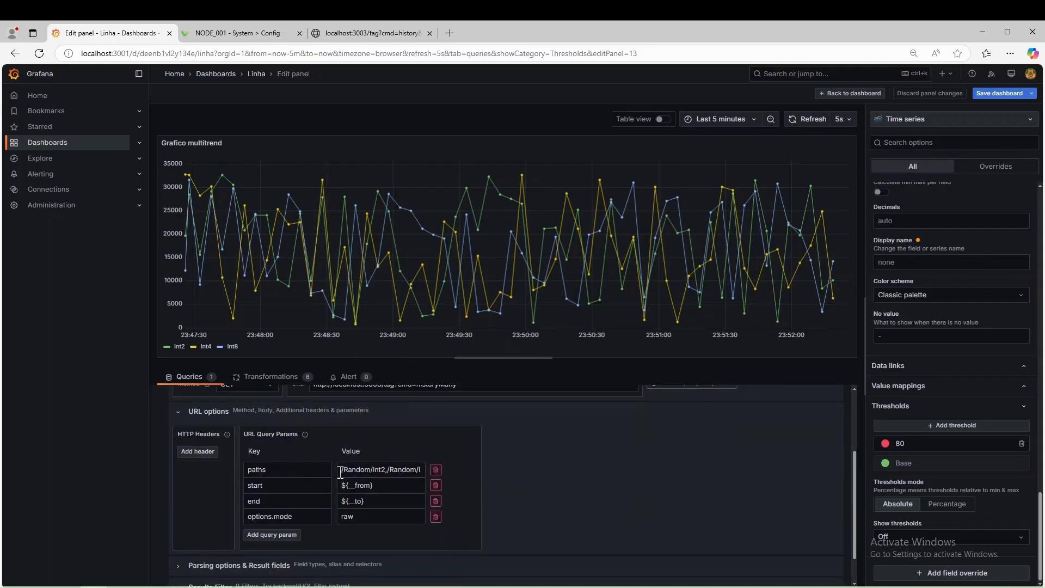
{"action": "left_click_drag", "start_coordinate": [340, 469], "coordinate": [421, 469]}
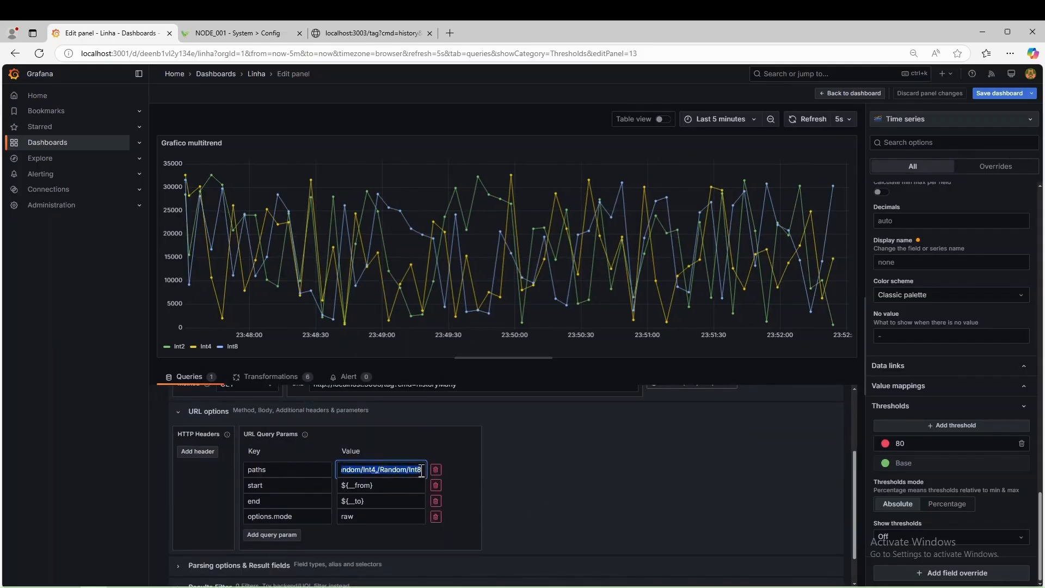
{"action": "scroll", "coordinate": [373, 504], "scroll_direction": "down", "scroll_amount": 1}
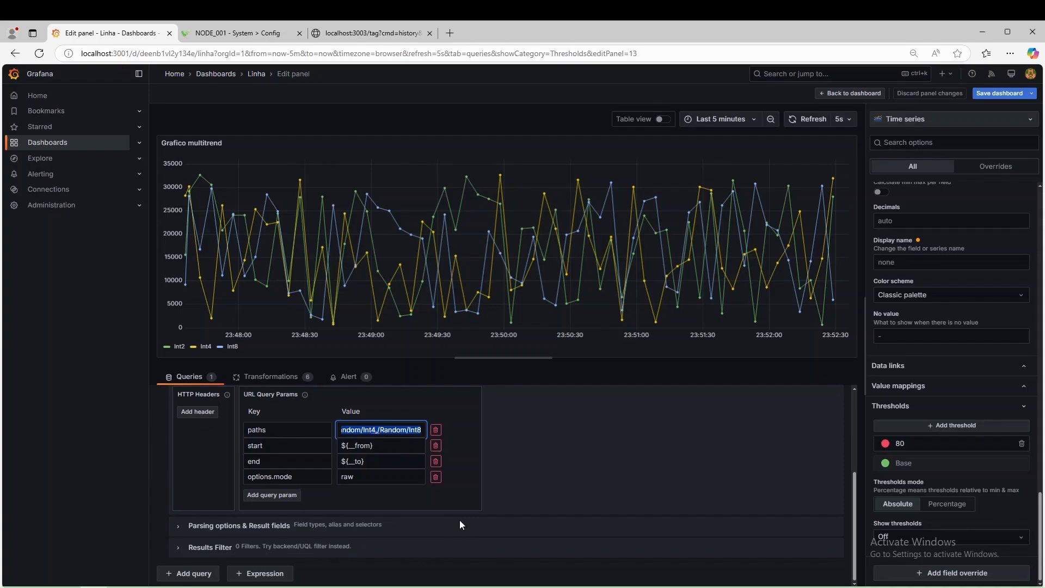
Expand the parsing options and result fields and examine the column selectors for int2, int4 and int8
{"action": "left_click", "coordinate": [178, 526]}
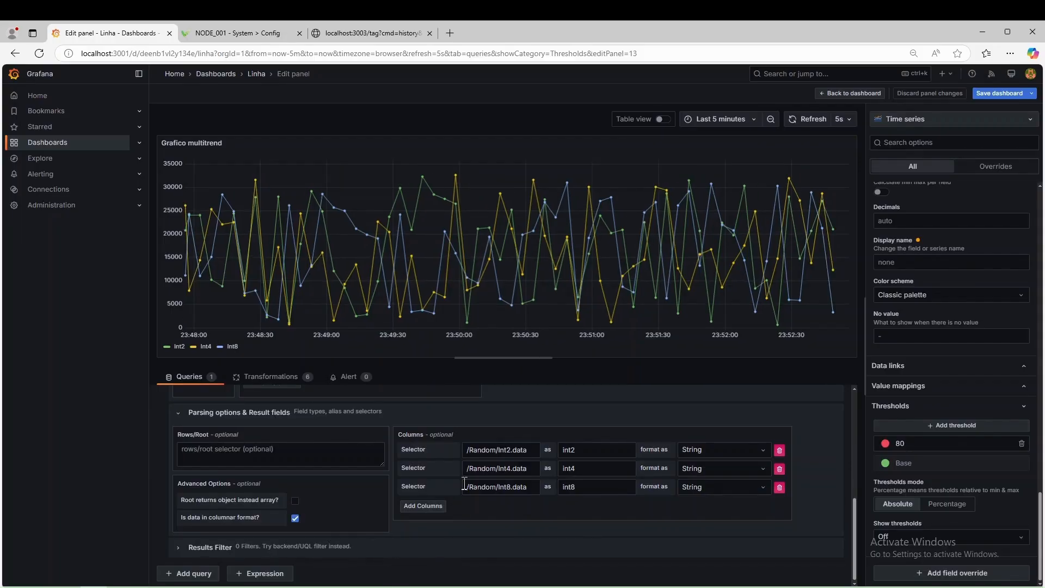
{"action": "left_click", "coordinate": [511, 468]}
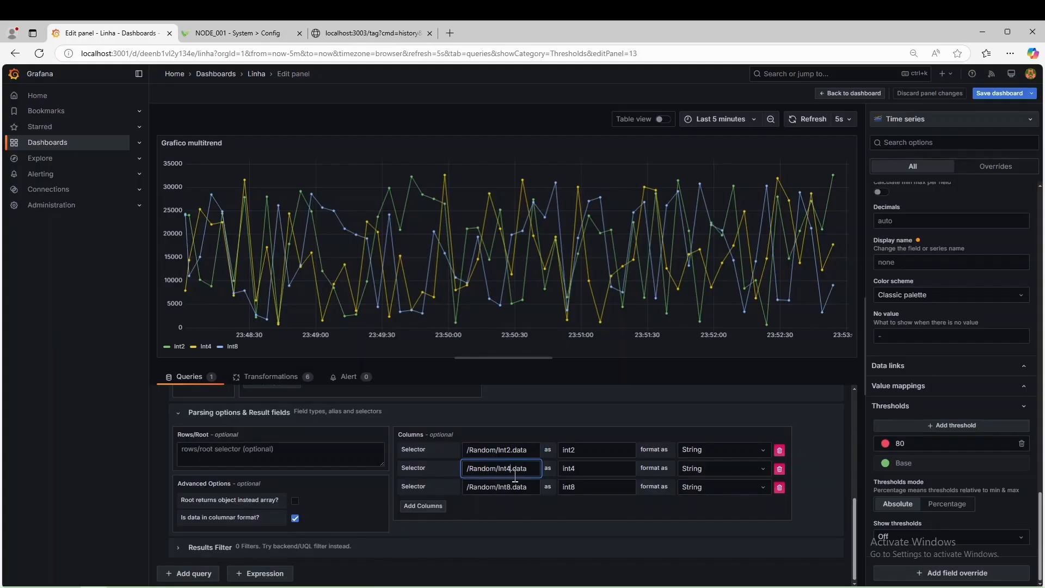
{"action": "left_click", "coordinate": [511, 487]}
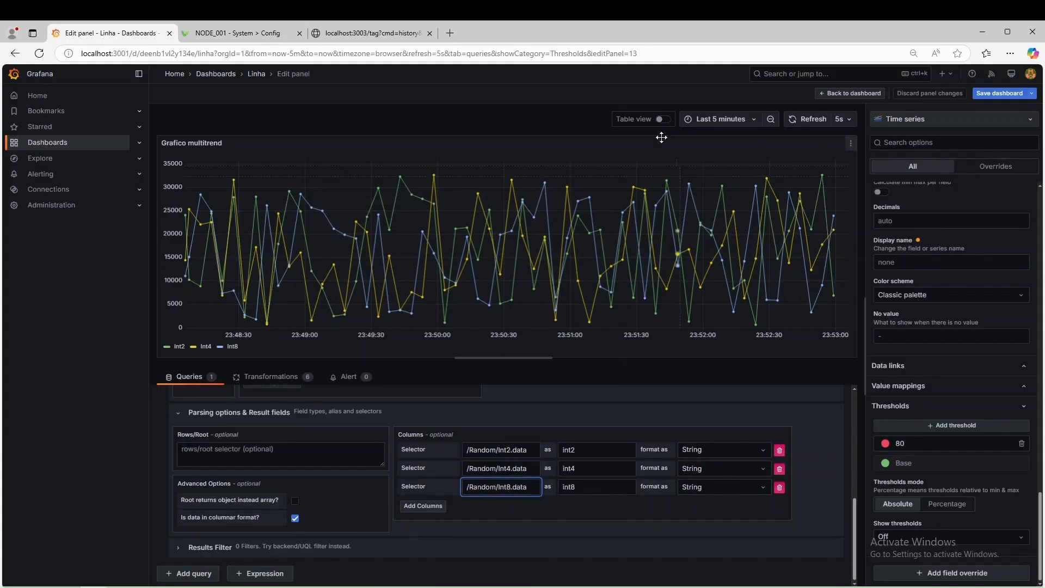
Show the multitrend panel's data in table view and look through its transformations
{"action": "left_click", "coordinate": [662, 119]}
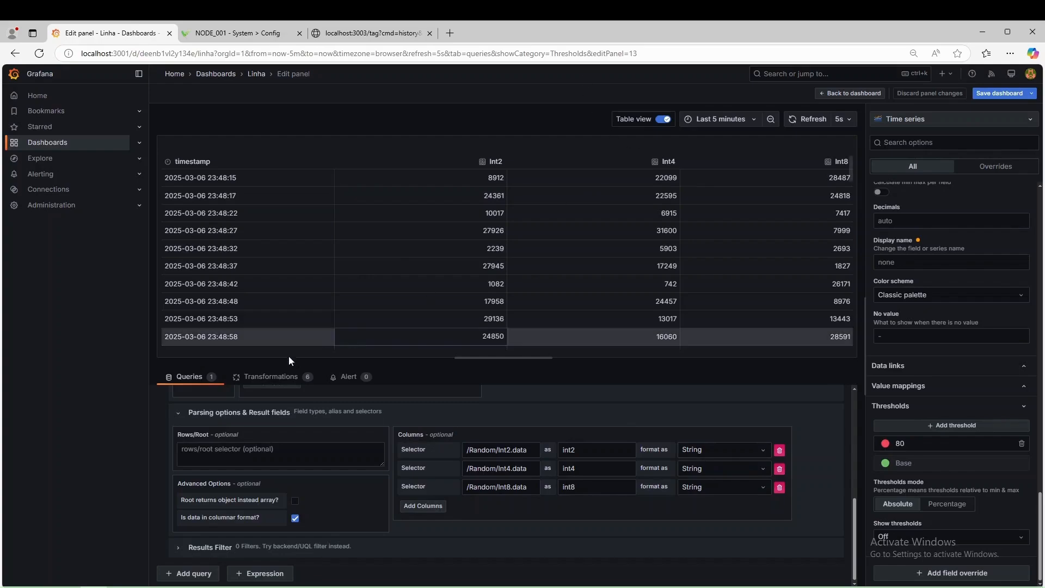
{"action": "left_click", "coordinate": [271, 377]}
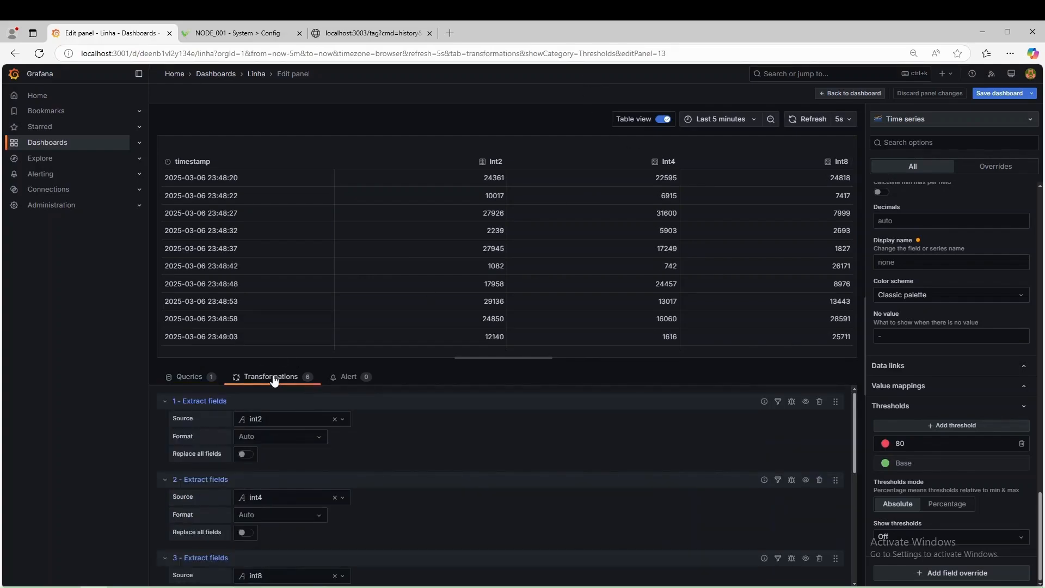
{"action": "scroll", "coordinate": [734, 443], "scroll_direction": "down", "scroll_amount": 4}
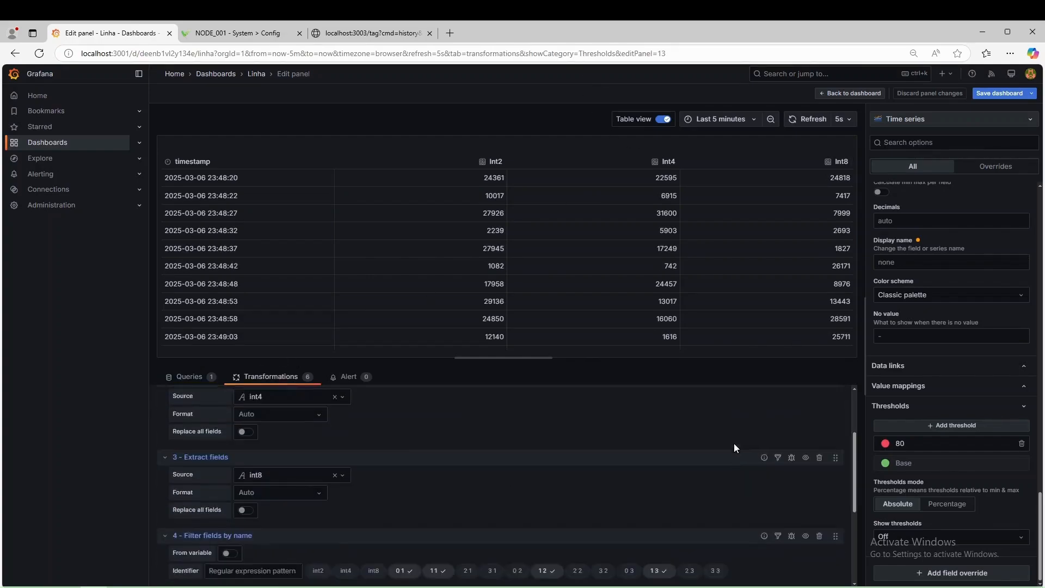
{"action": "scroll", "coordinate": [733, 449], "scroll_direction": "down", "scroll_amount": 1}
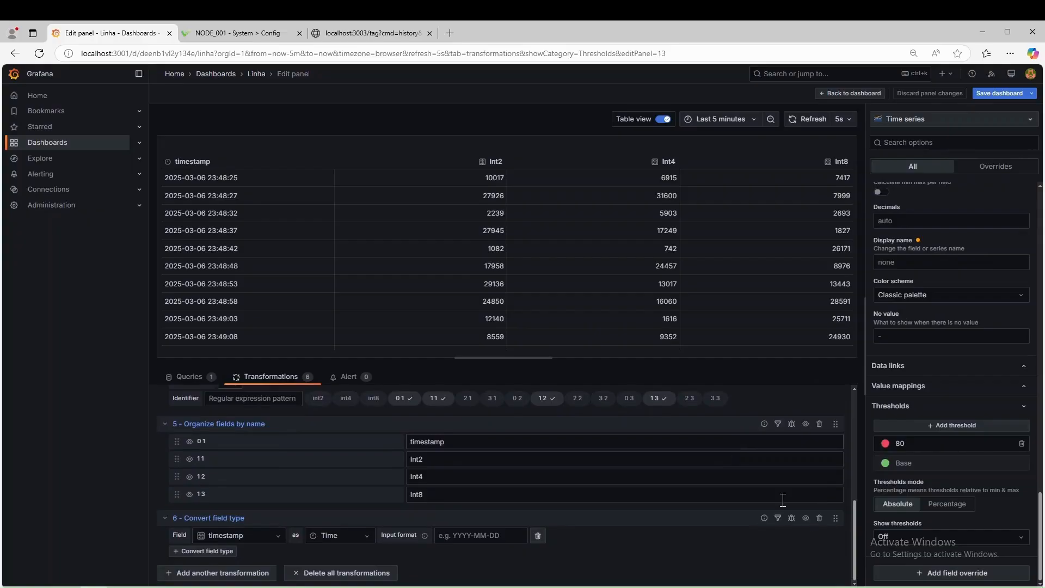
Disable all six transformations of the multitrend panel, from Convert field type back to the first Extract fields
{"action": "left_click", "coordinate": [806, 518]}
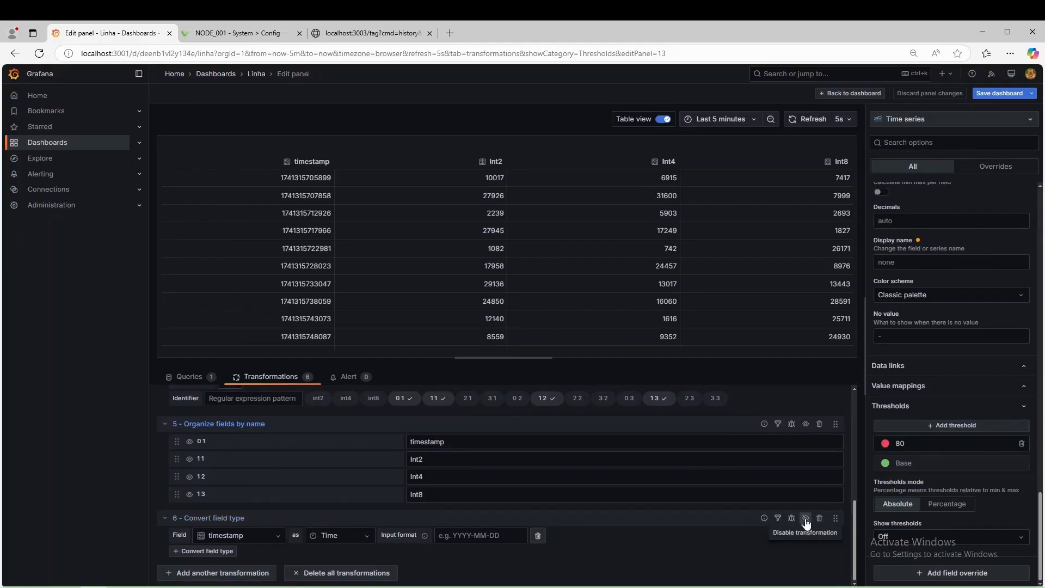
{"action": "left_click", "coordinate": [806, 423]}
{"action": "scroll", "coordinate": [805, 444], "scroll_direction": "up", "scroll_amount": 1}
{"action": "scroll", "coordinate": [804, 445], "scroll_direction": "up", "scroll_amount": 1}
{"action": "left_click", "coordinate": [805, 472]}
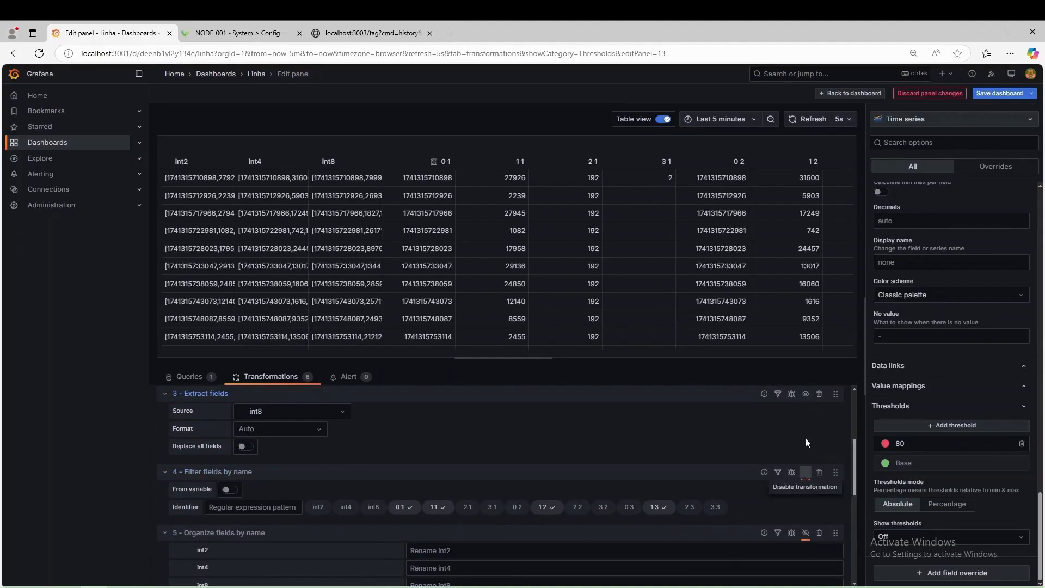
{"action": "left_click", "coordinate": [805, 394]}
{"action": "scroll", "coordinate": [807, 431], "scroll_direction": "up", "scroll_amount": 2}
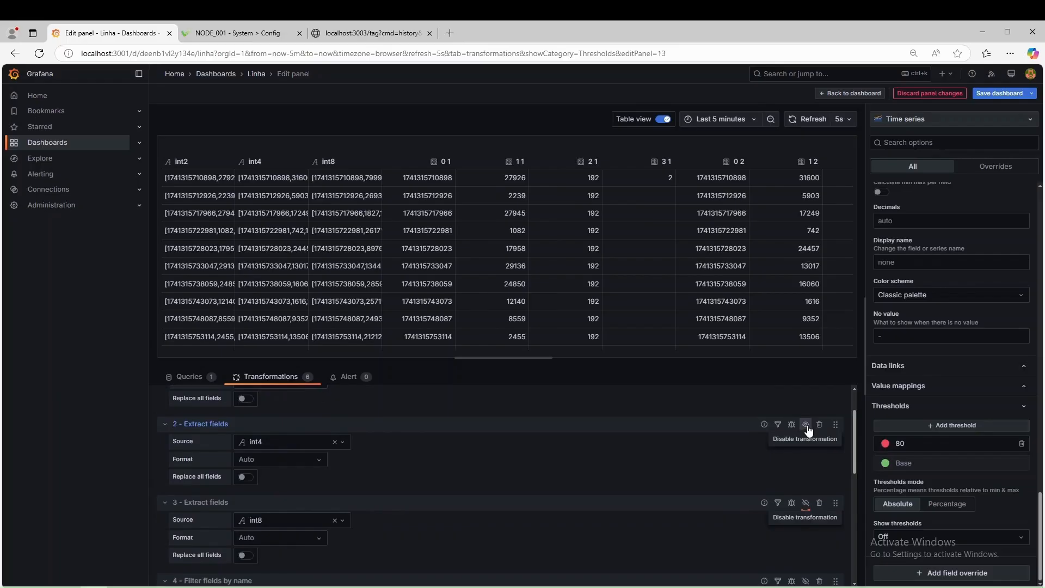
{"action": "left_click", "coordinate": [806, 425]}
{"action": "scroll", "coordinate": [808, 430], "scroll_direction": "up", "scroll_amount": 1}
{"action": "left_click", "coordinate": [806, 403]}
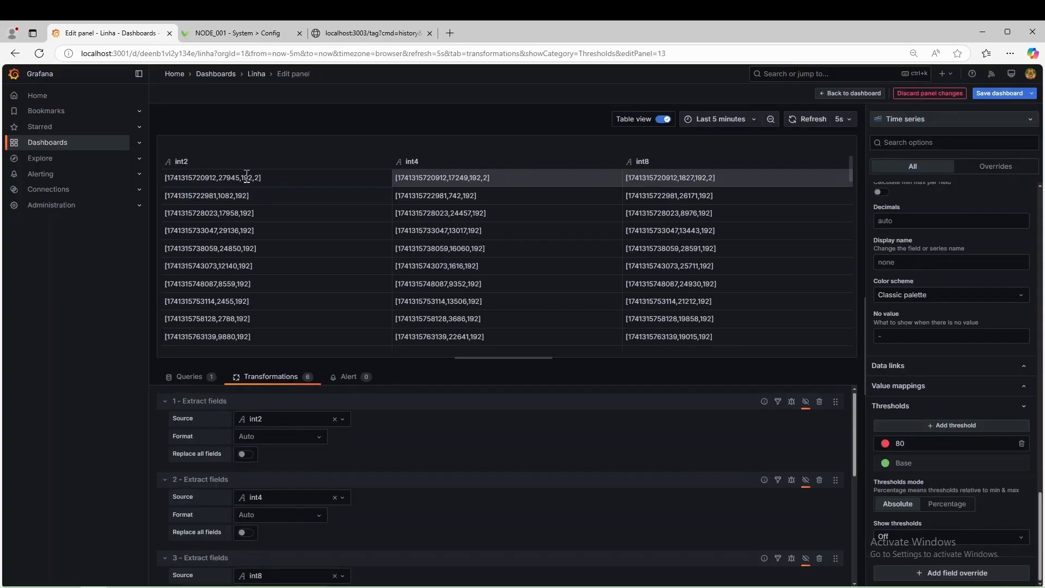
Re-enable the Extract fields transformation for int2 and view the catalogue of available transformations without adding one
{"action": "left_click", "coordinate": [806, 403]}
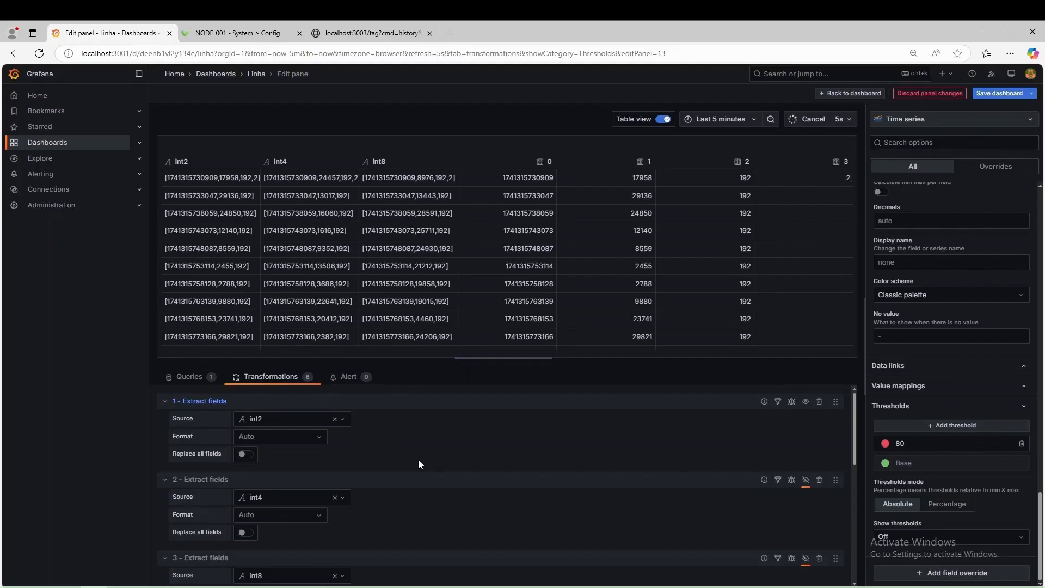
{"action": "scroll", "coordinate": [403, 482], "scroll_direction": "down", "scroll_amount": 5}
{"action": "scroll", "coordinate": [403, 482], "scroll_direction": "down", "scroll_amount": 2}
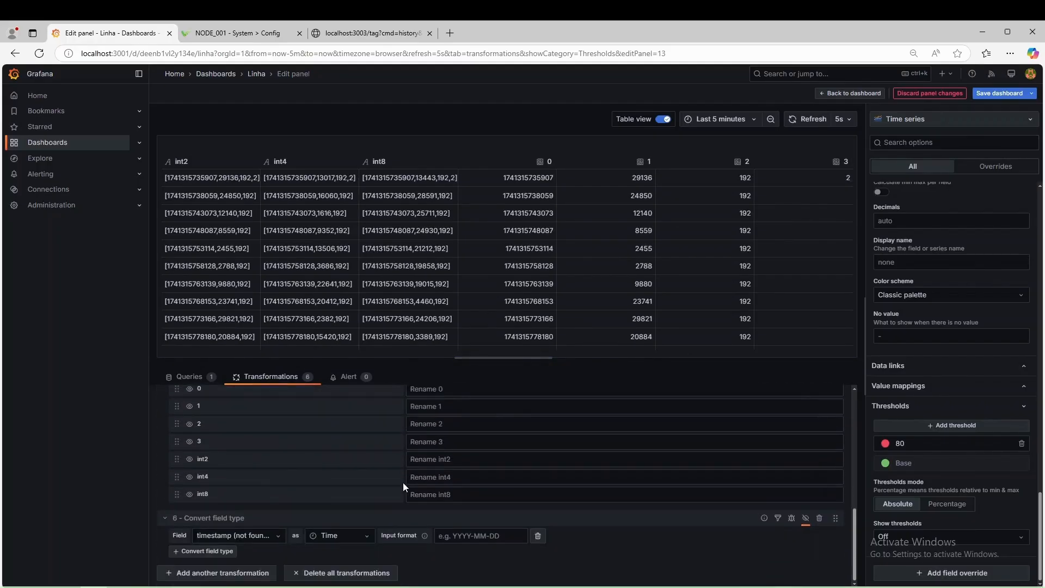
{"action": "left_click", "coordinate": [231, 573]}
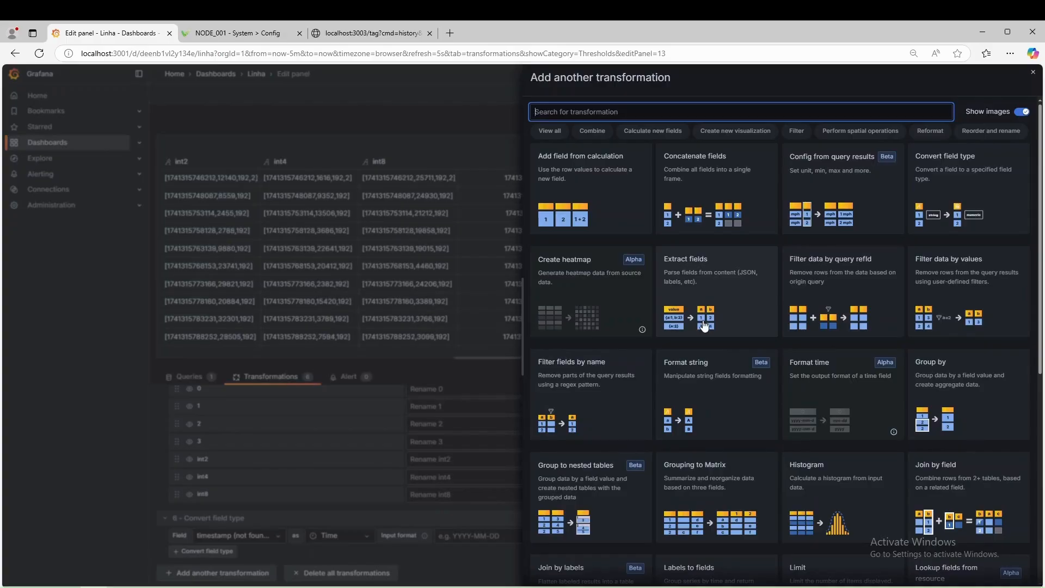
{"action": "left_click", "coordinate": [1033, 76]}
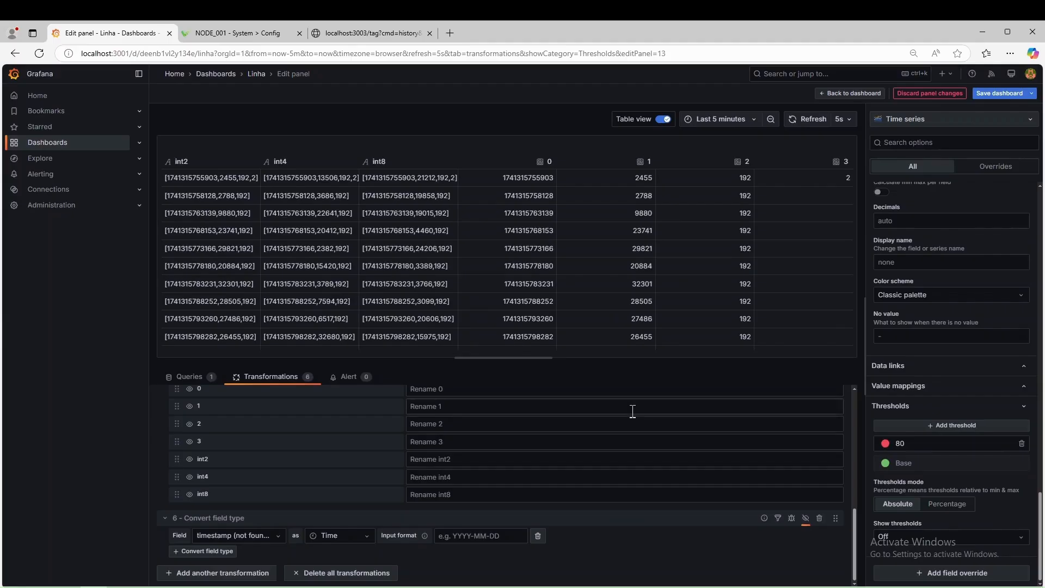
Re-enable the Extract fields transformations for int4 and int8
{"action": "scroll", "coordinate": [635, 416], "scroll_direction": "up", "scroll_amount": 5}
{"action": "scroll", "coordinate": [635, 416], "scroll_direction": "up", "scroll_amount": 2}
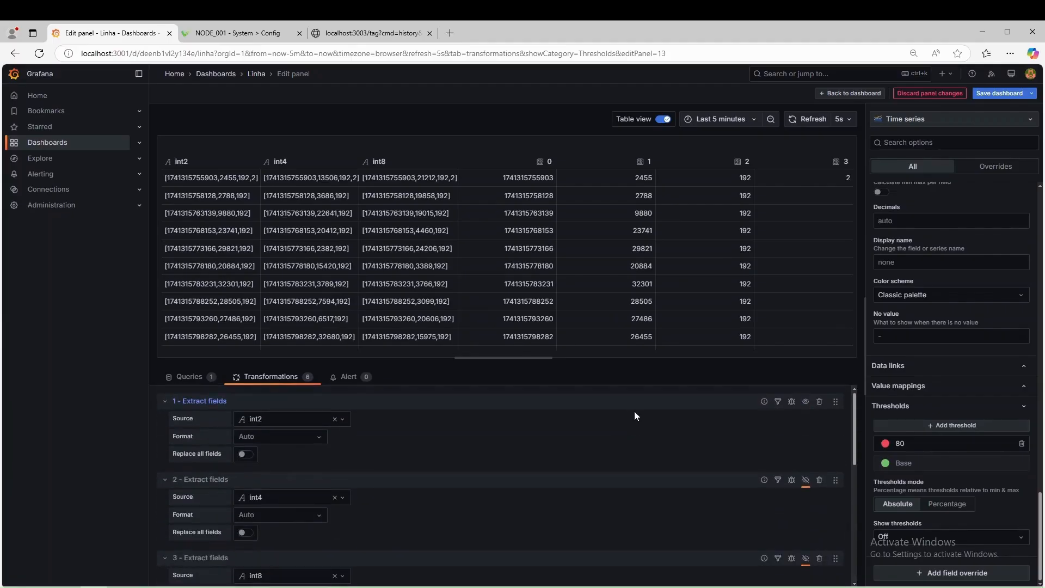
{"action": "left_click", "coordinate": [805, 481]}
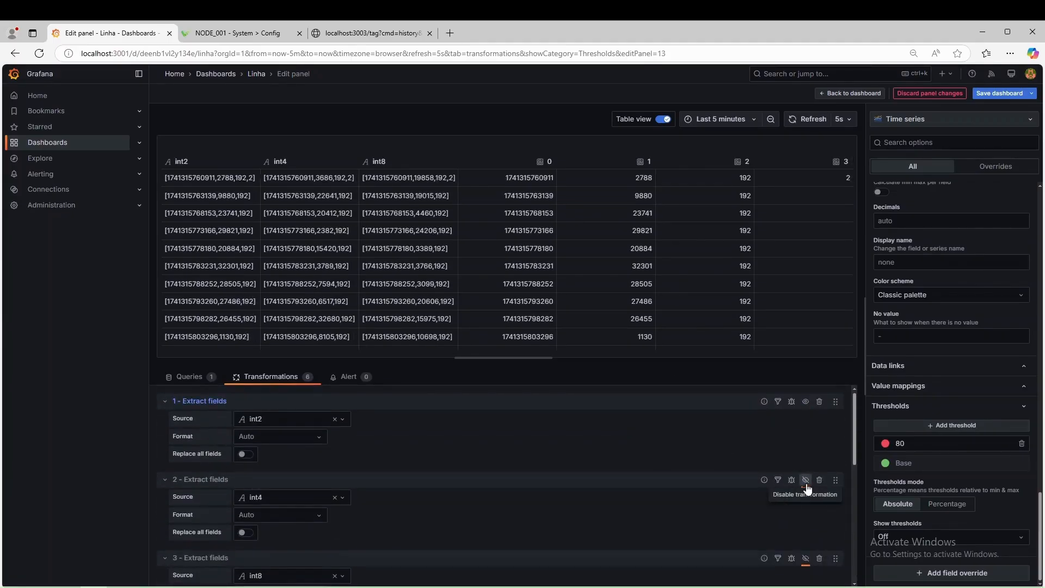
{"action": "left_click", "coordinate": [806, 558]}
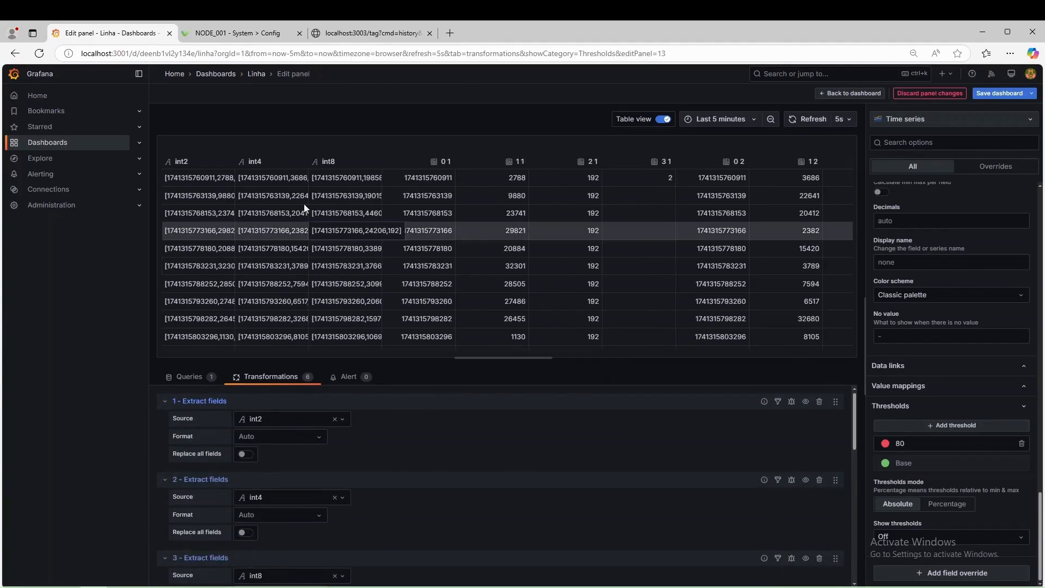
Re-enable the Filter fields by name and Organize fields by name transformations
{"action": "scroll", "coordinate": [721, 489], "scroll_direction": "down", "scroll_amount": 3}
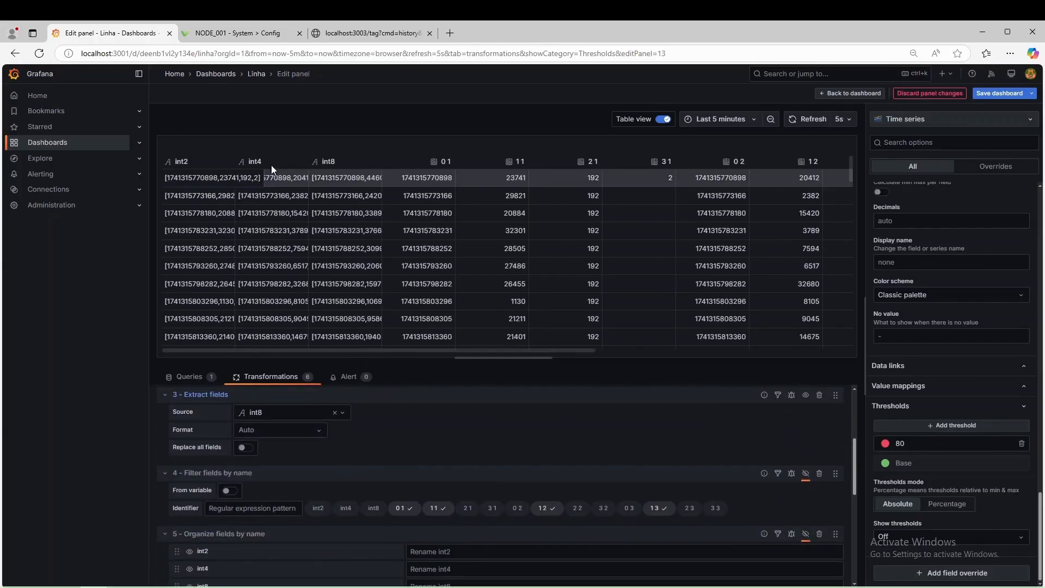
{"action": "left_click", "coordinate": [806, 478]}
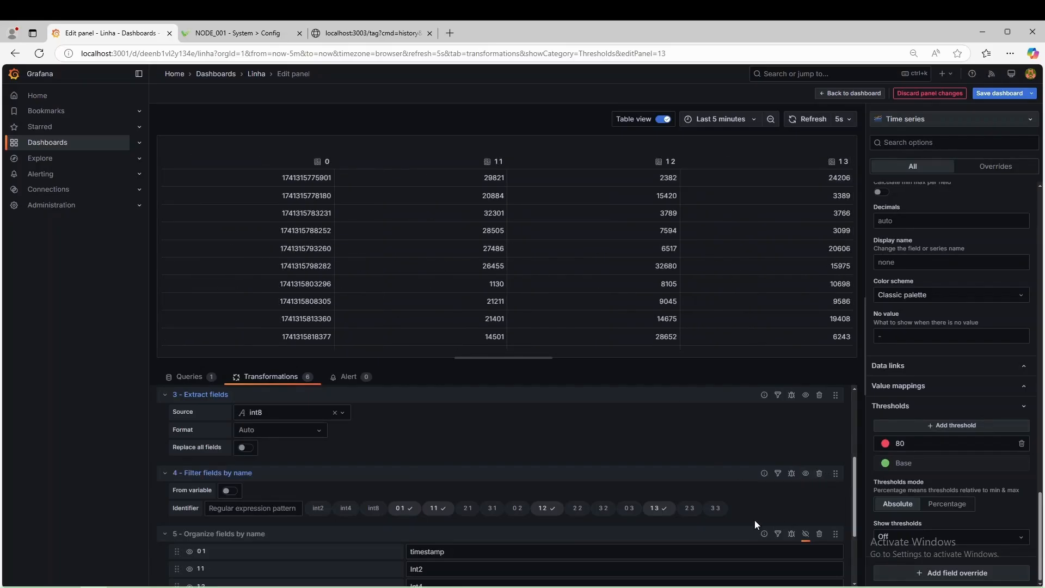
{"action": "scroll", "coordinate": [754, 521], "scroll_direction": "down", "scroll_amount": 1}
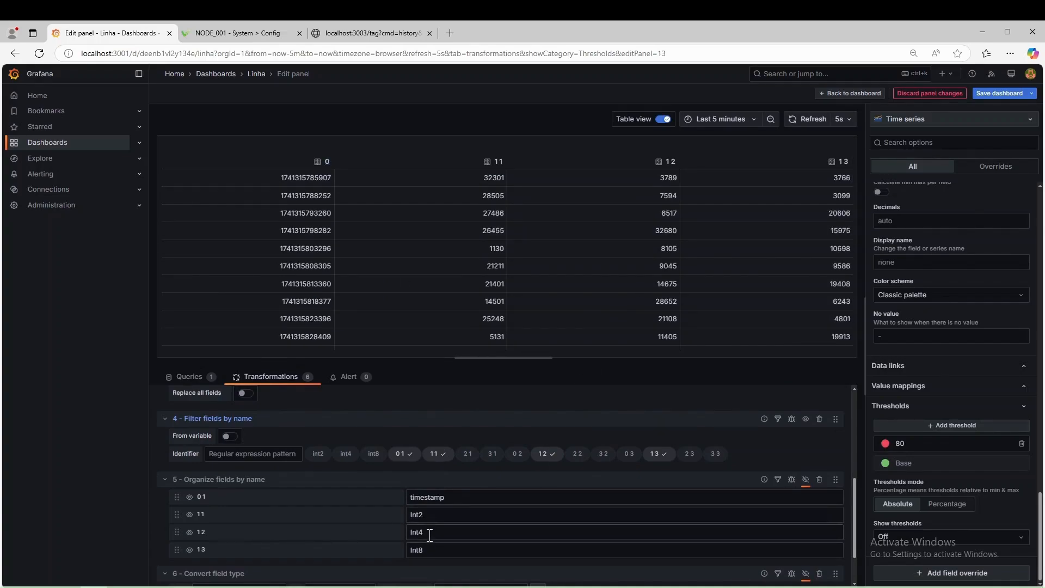
{"action": "left_click", "coordinate": [806, 480]}
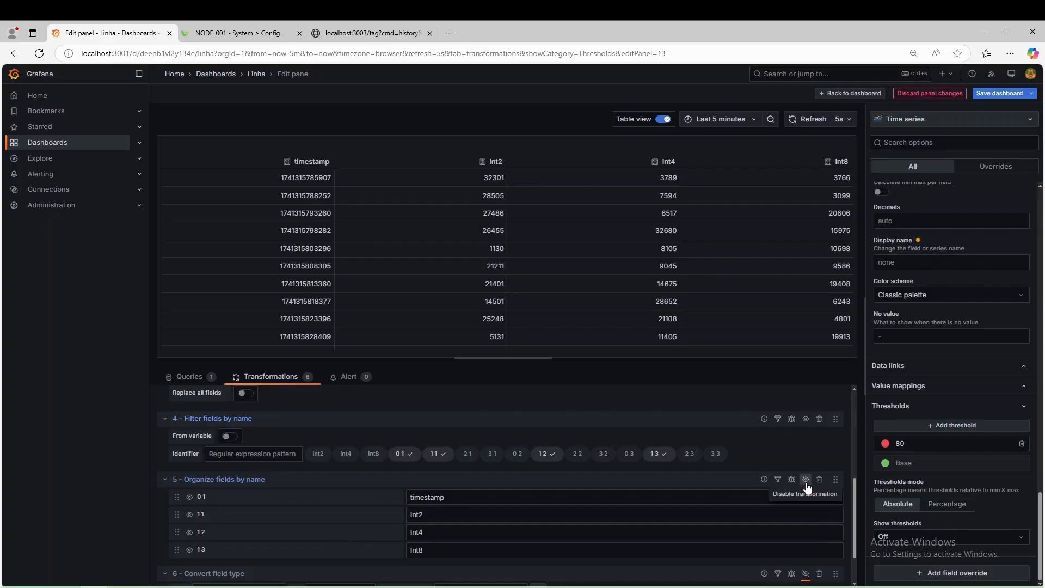
Check the graph without the timestamp conversion, and re-enable the Convert field type transformation that turns timestamp into Time
{"action": "scroll", "coordinate": [572, 466], "scroll_direction": "down", "scroll_amount": 1}
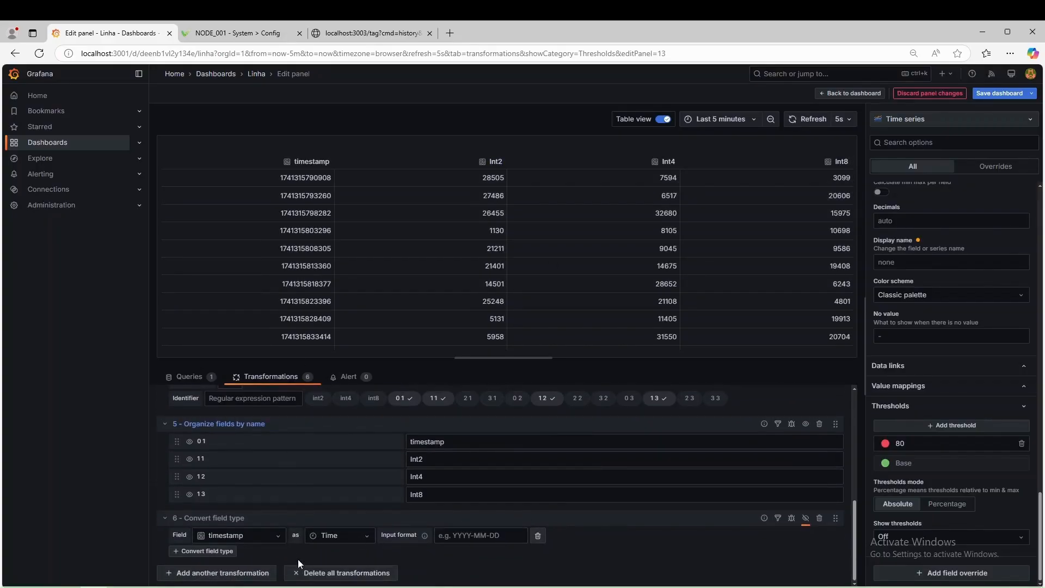
{"action": "left_click", "coordinate": [665, 121]}
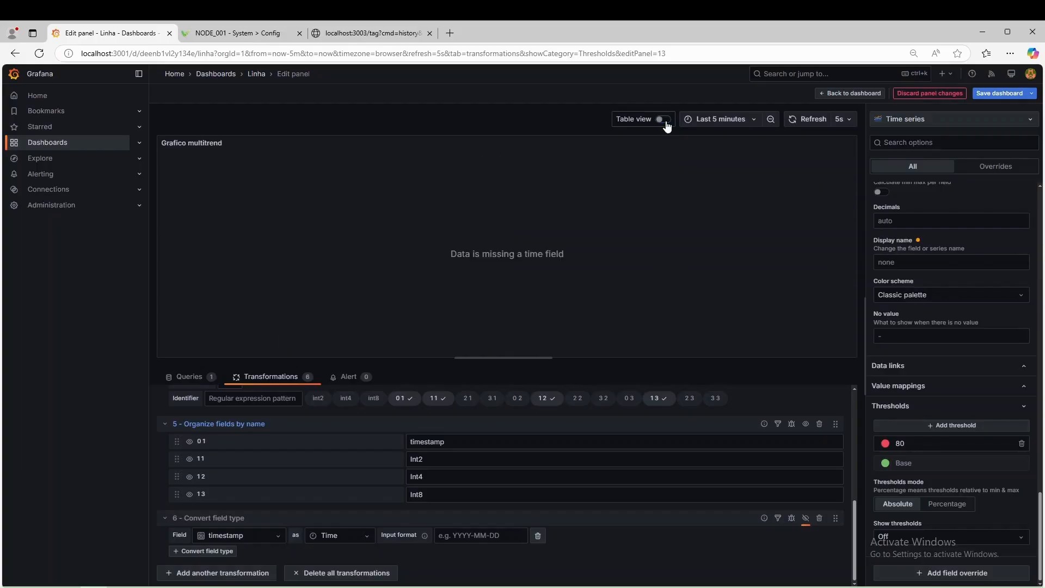
{"action": "left_click", "coordinate": [661, 120]}
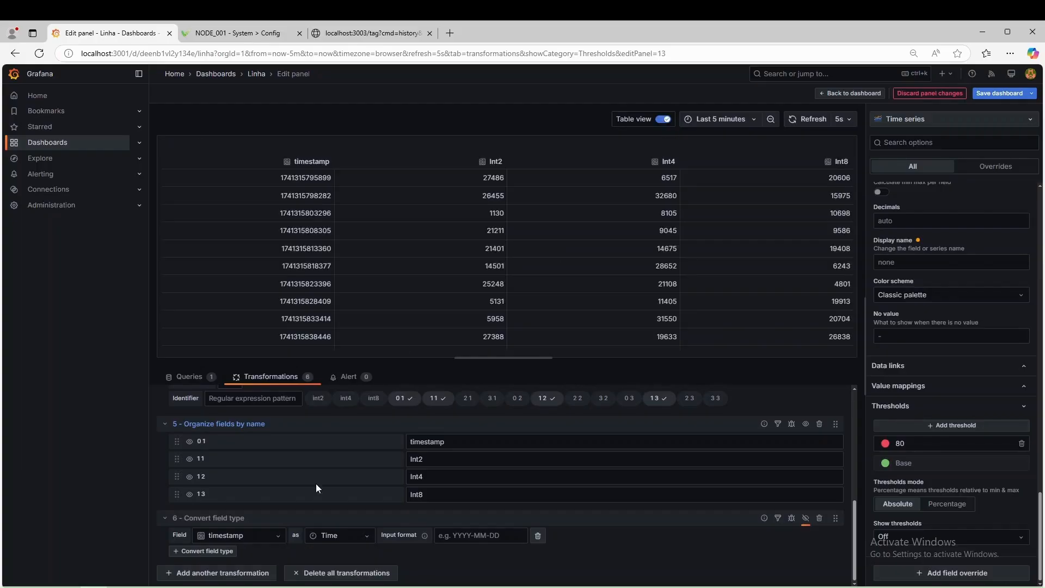
{"action": "left_click", "coordinate": [806, 520]}
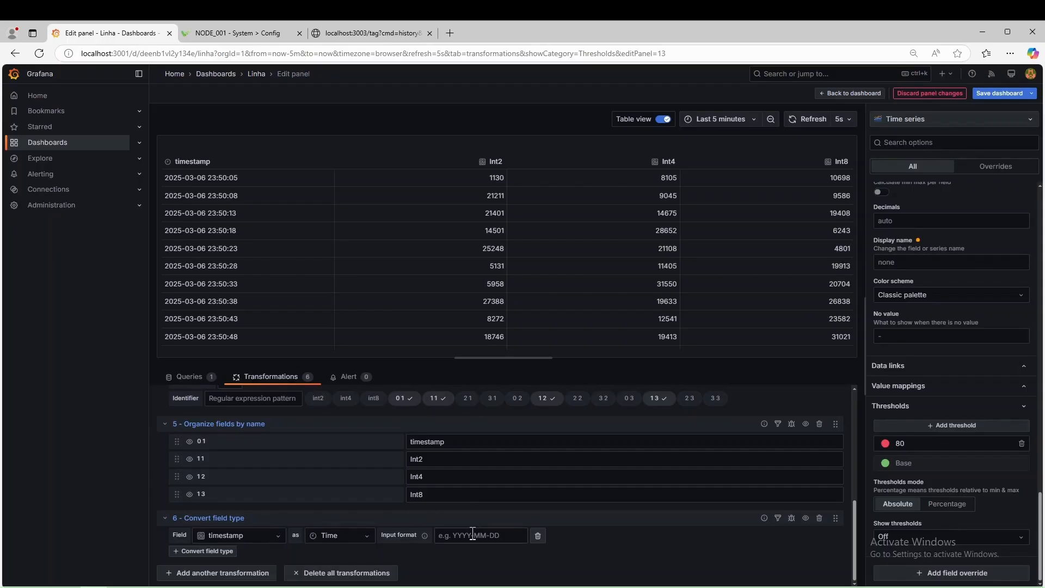
Turn off table view to show the multitrend graph and return to the dashboard
{"action": "left_click", "coordinate": [663, 119]}
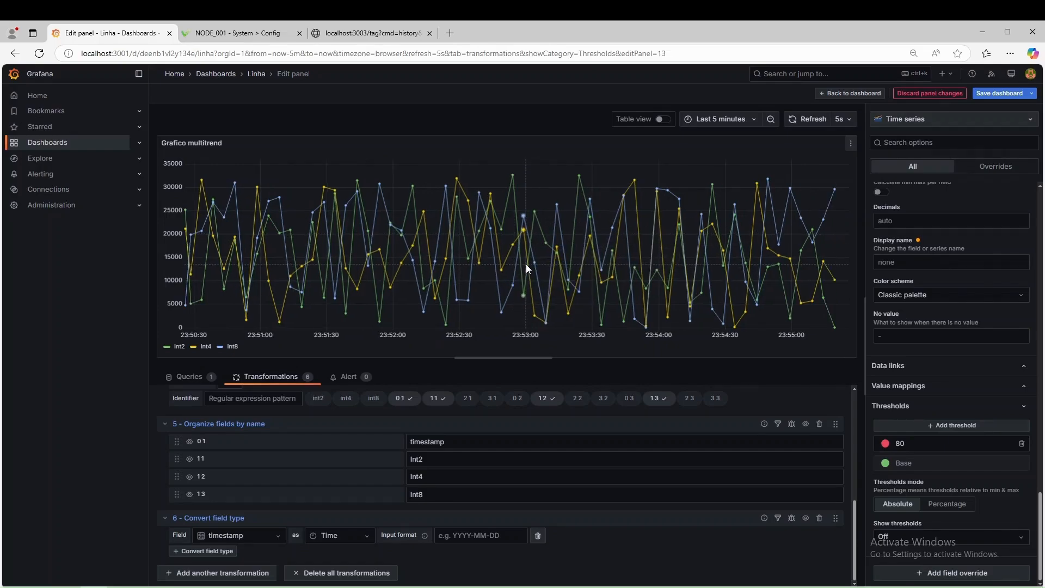
{"action": "left_click", "coordinate": [848, 94]}
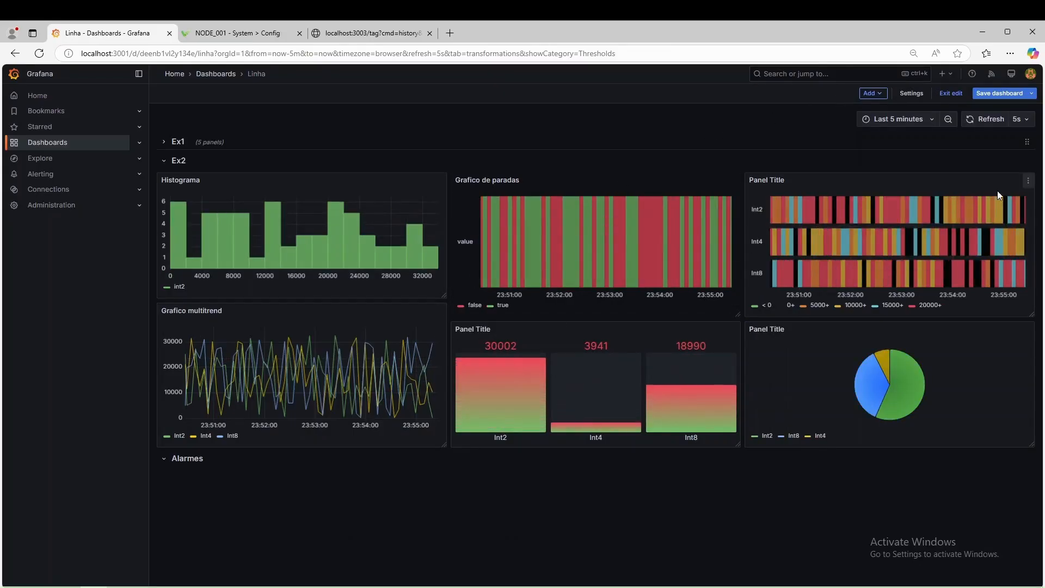
Open the state timeline panel for editing, examine its query and field transformations, and return to the dashboard
{"action": "left_click", "coordinate": [1028, 185]}
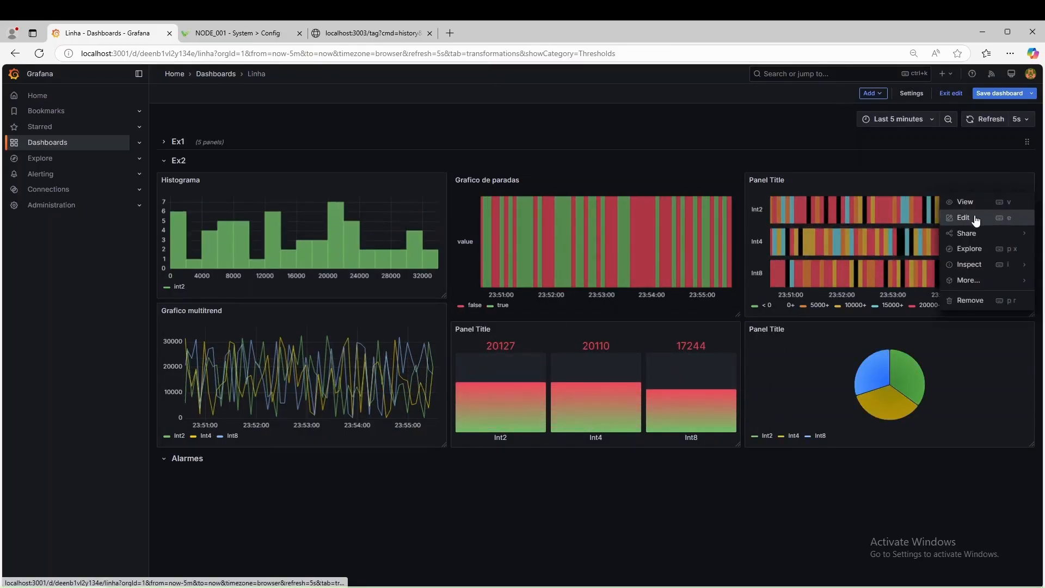
{"action": "left_click", "coordinate": [977, 219]}
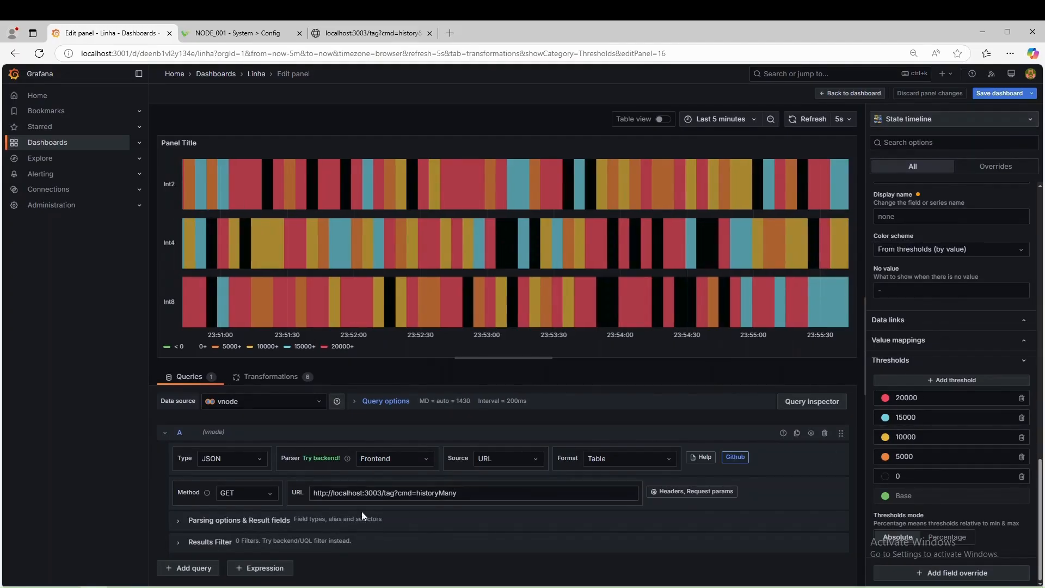
{"action": "left_click", "coordinate": [274, 376]}
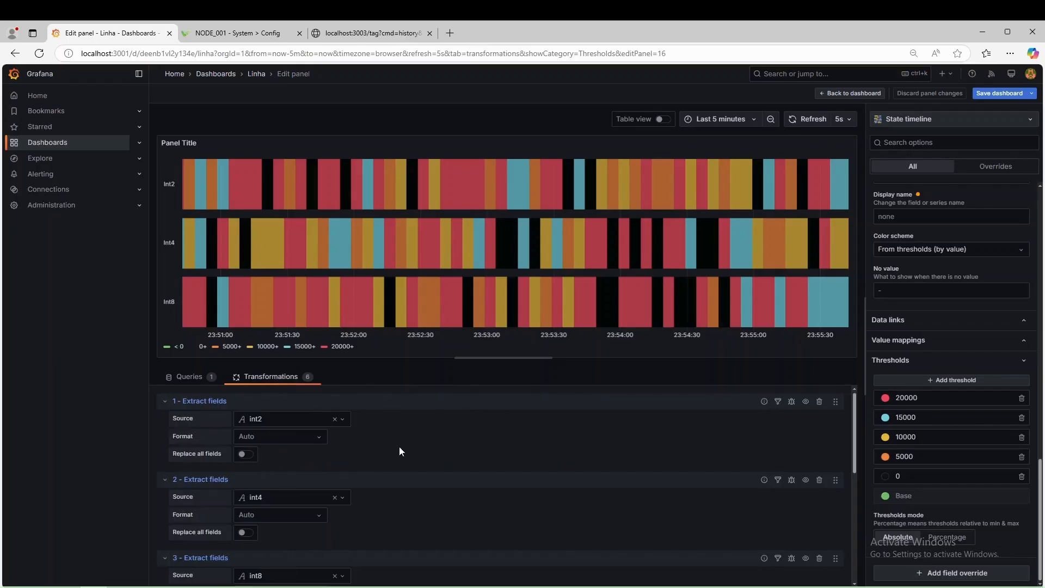
{"action": "scroll", "coordinate": [362, 483], "scroll_direction": "down", "scroll_amount": 4}
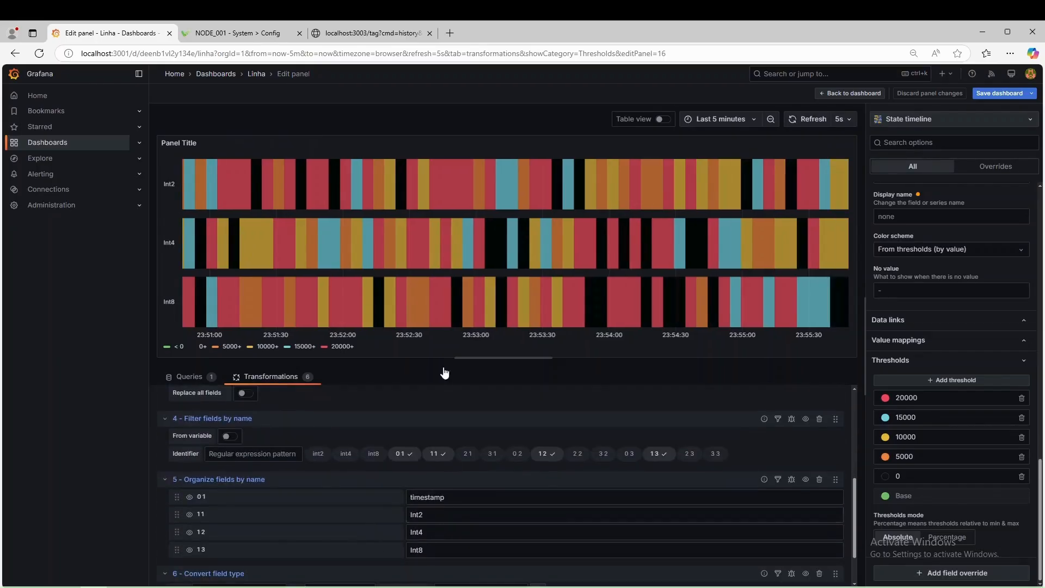
{"action": "left_click", "coordinate": [824, 93]}
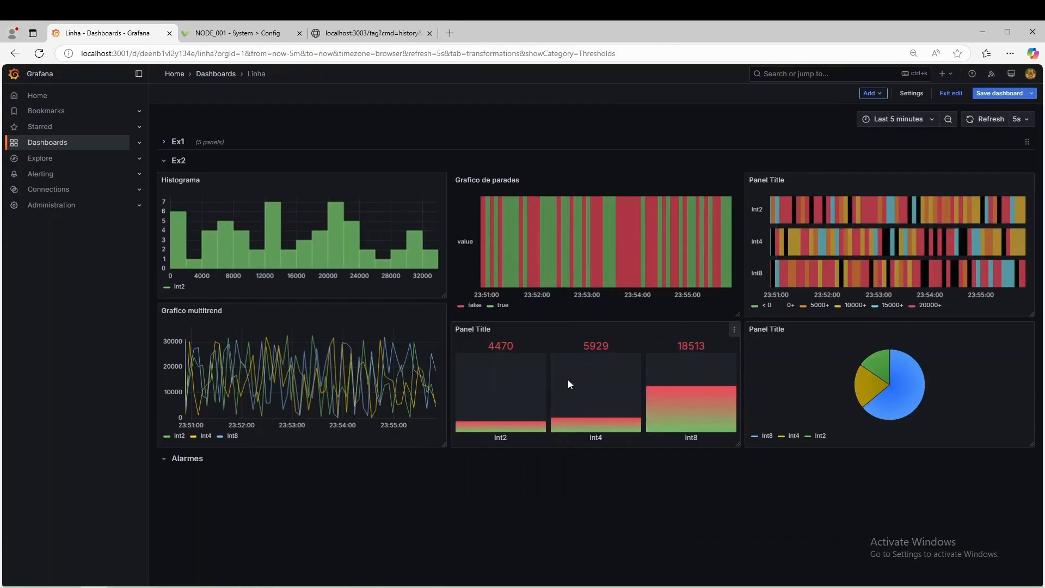
Open the bar gauge panel for editing, examine its query's parsing options and result columns, and return to the dashboard
{"action": "left_click", "coordinate": [736, 332]}
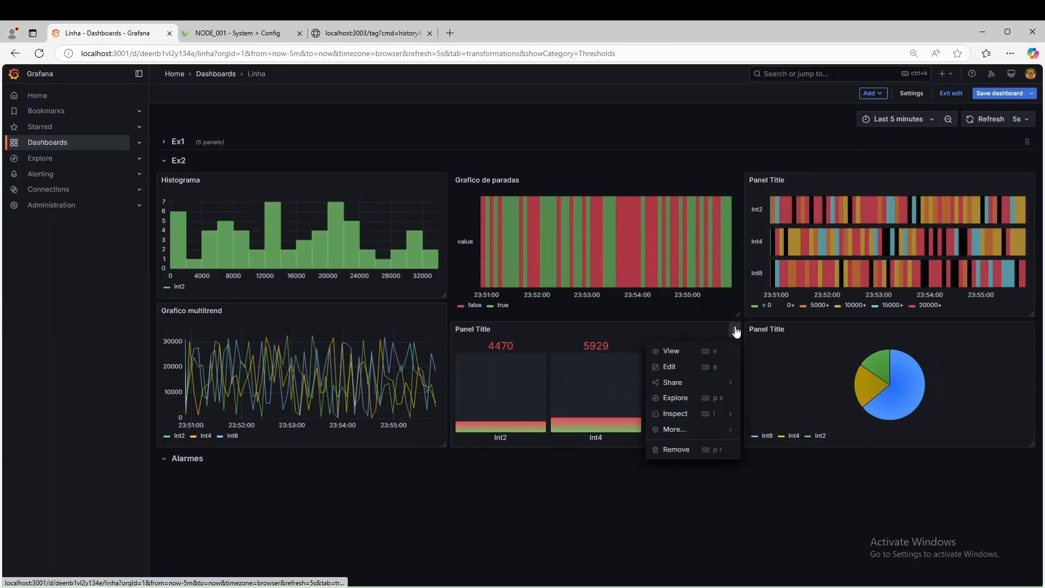
{"action": "left_click", "coordinate": [687, 369]}
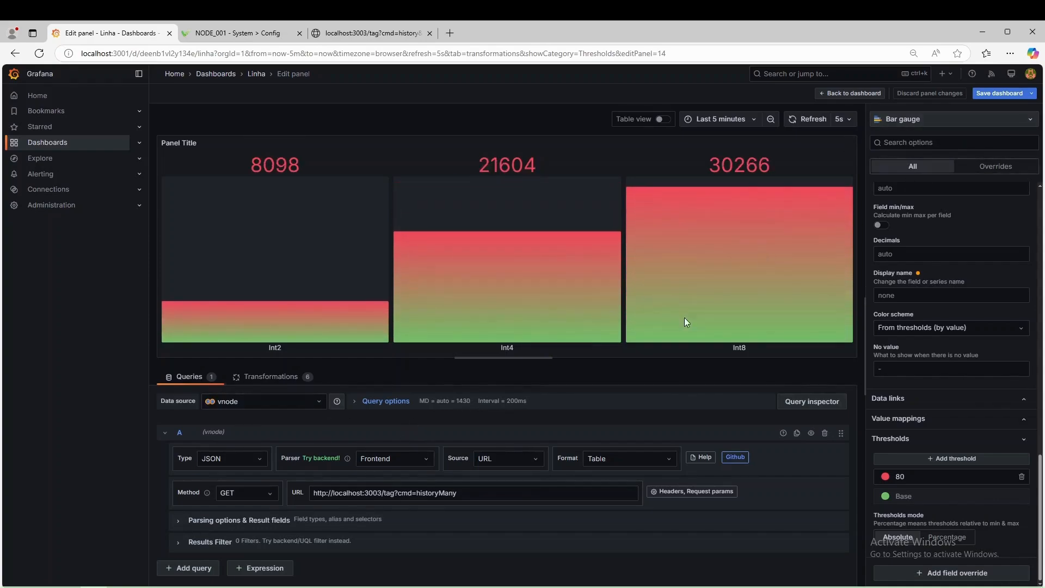
{"action": "left_click", "coordinate": [210, 520]}
{"action": "scroll", "coordinate": [544, 512], "scroll_direction": "down", "scroll_amount": 2}
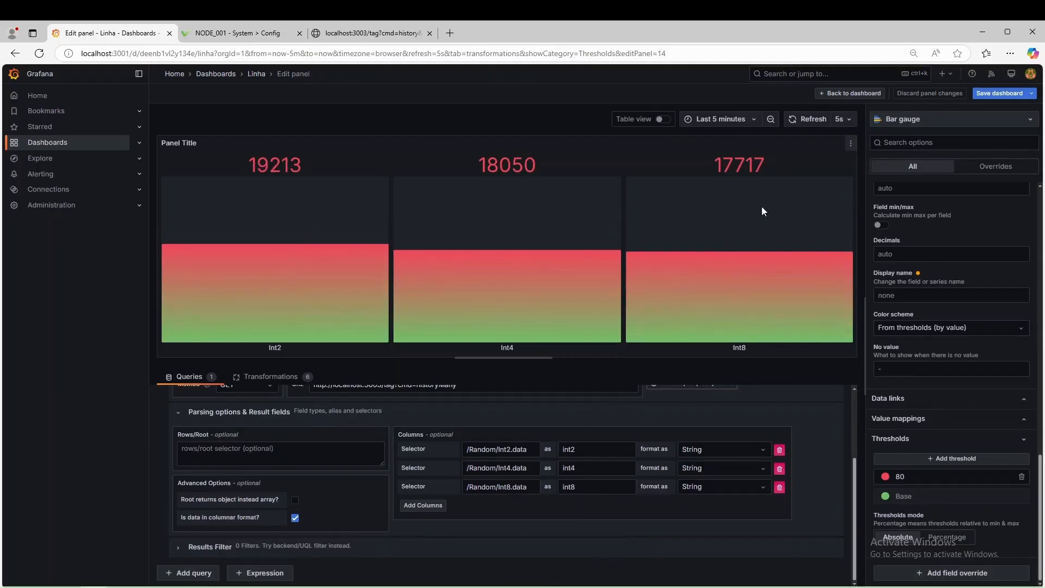
{"action": "left_click", "coordinate": [823, 92]}
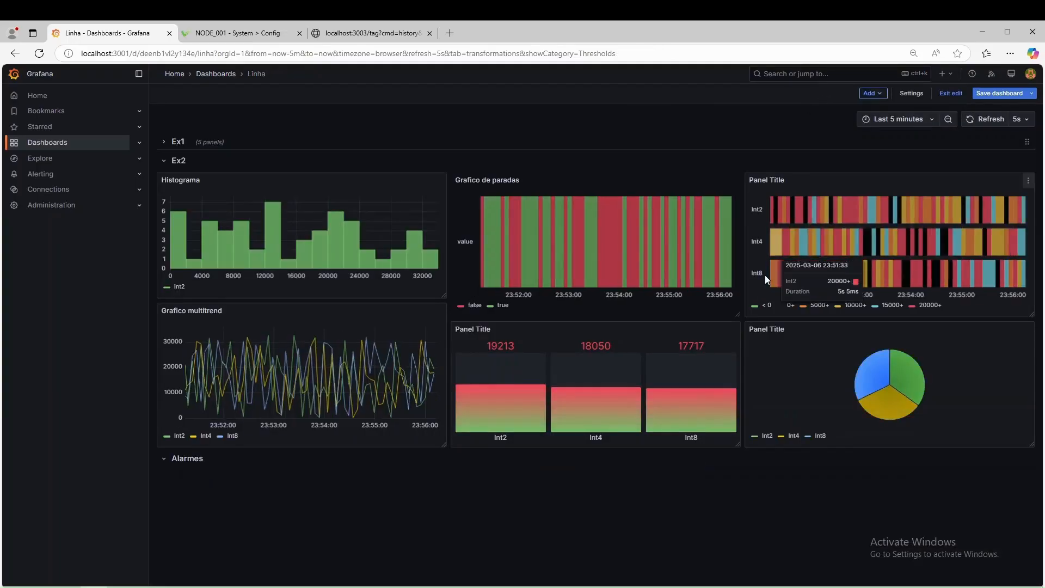
Look at the NODE_001 system configuration in vNode and switch back to the Linha dashboard in Grafana
{"action": "mouse_move", "coordinate": [879, 380]}
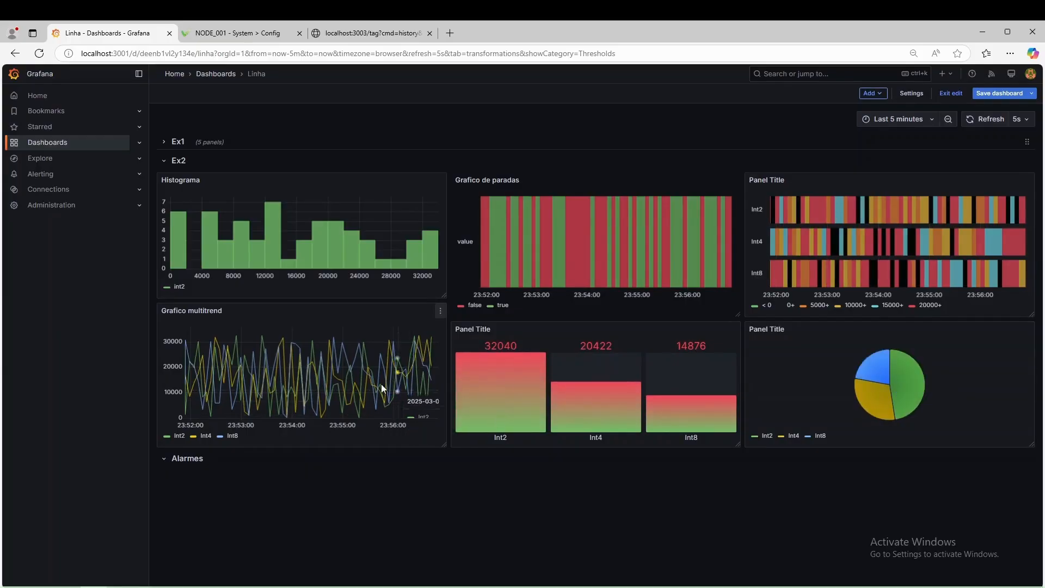
{"action": "left_click", "coordinate": [248, 36]}
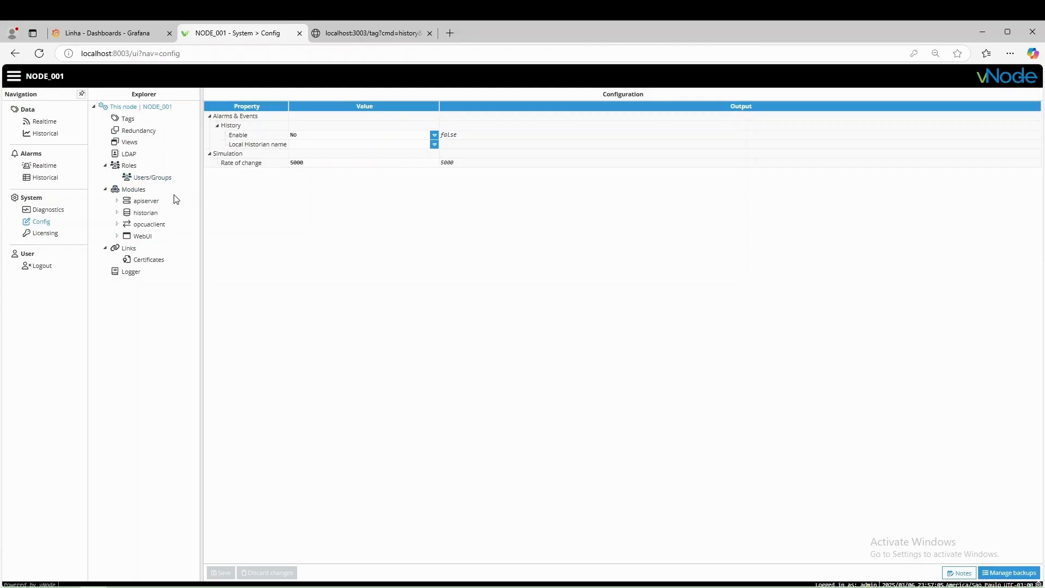
{"action": "left_click", "coordinate": [115, 35]}
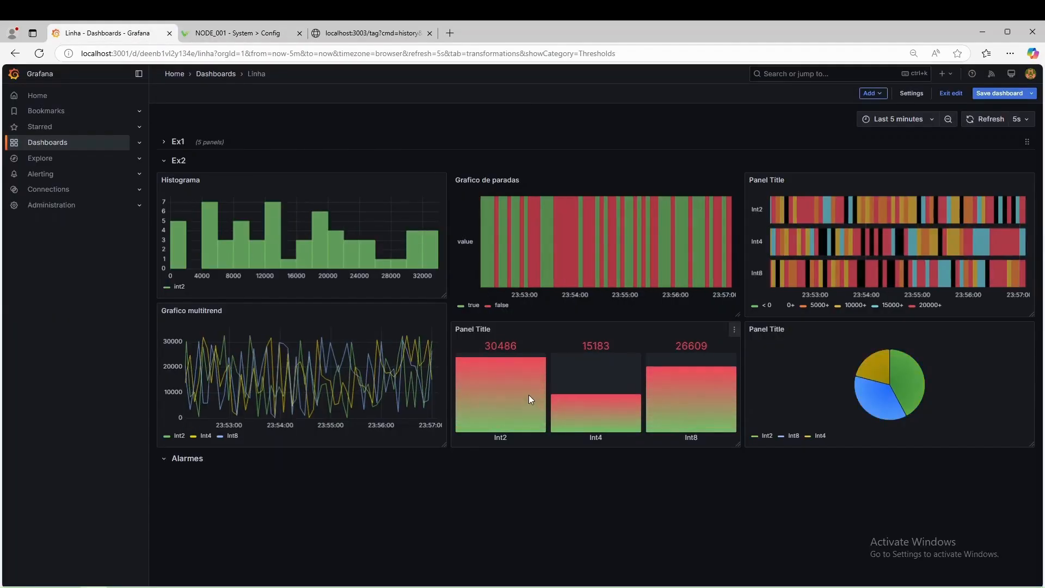